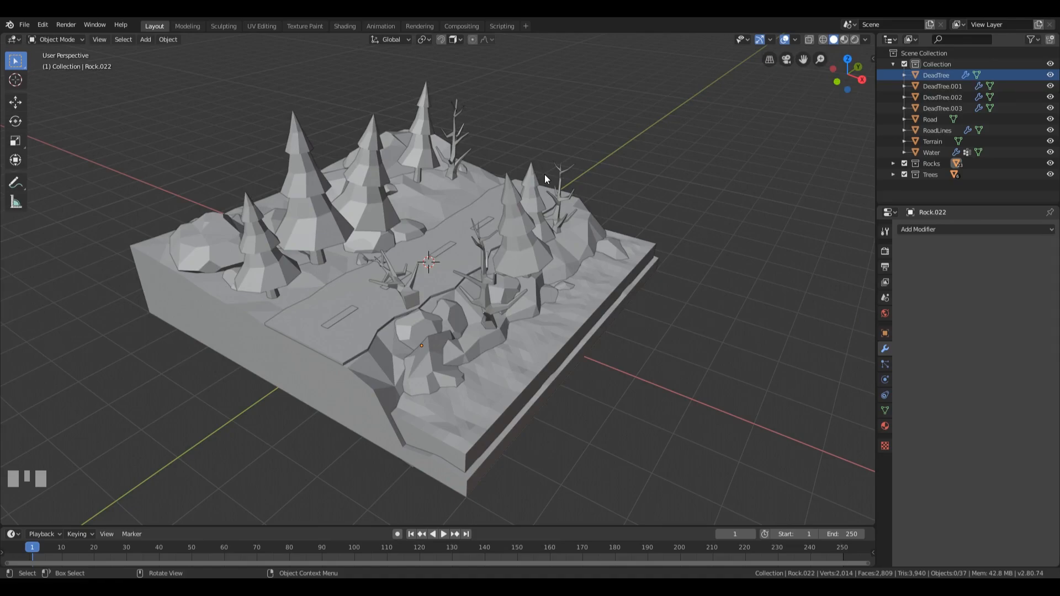
- Switch the viewport shading to Look Dev
{"action": "key", "text": "z"}
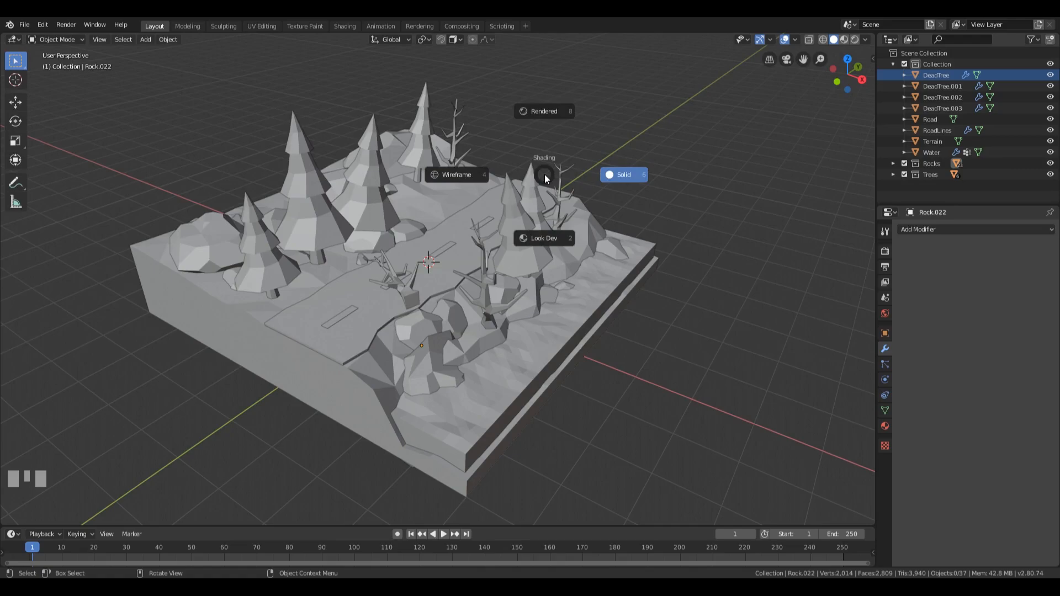
{"action": "left_click", "coordinate": [539, 246]}
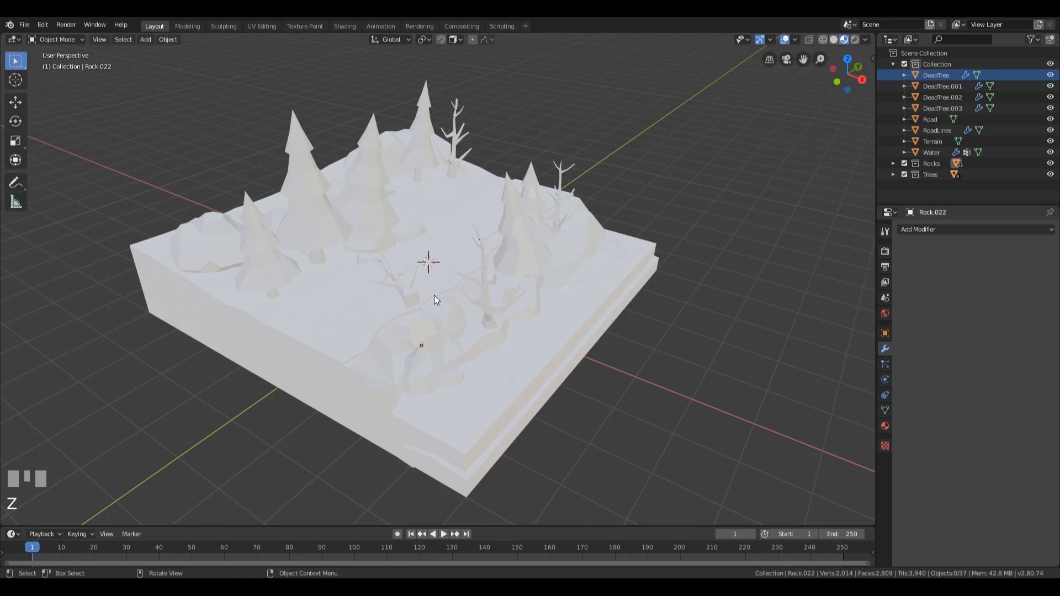
{"action": "middle_click_drag", "start_coordinate": [436, 284], "coordinate": [465, 277], "text": "shift"}
{"action": "middle_click_drag", "start_coordinate": [655, 250], "coordinate": [654, 227]}
{"action": "middle_click_drag", "start_coordinate": [654, 227], "coordinate": [660, 231], "text": "shift"}
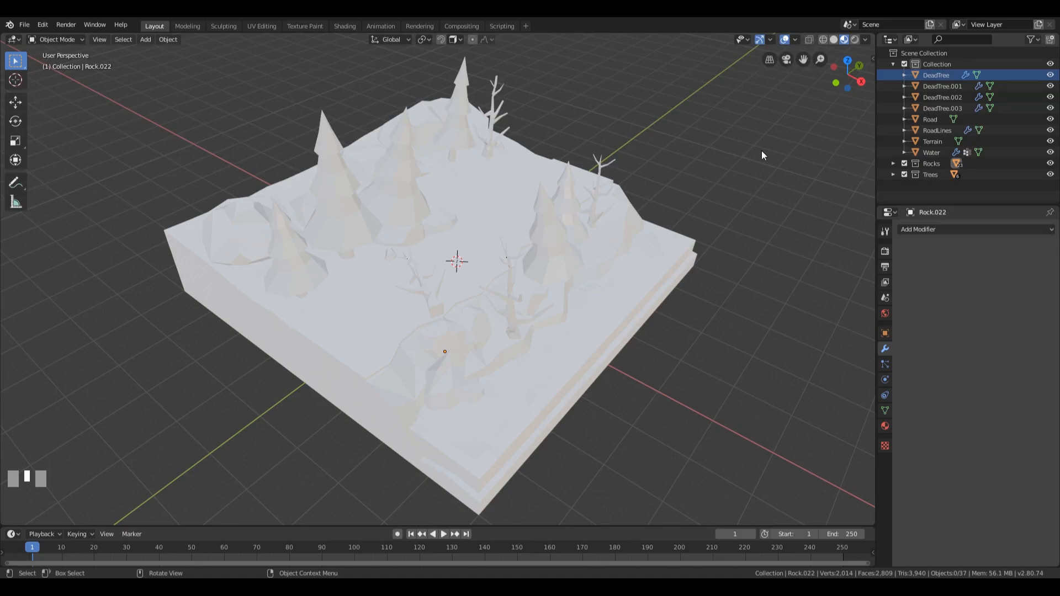
- Try several HDRI lighting environments, including courtyard, forest, night and sunrise-style ones, in the viewport shading settings
{"action": "left_click", "coordinate": [865, 40]}
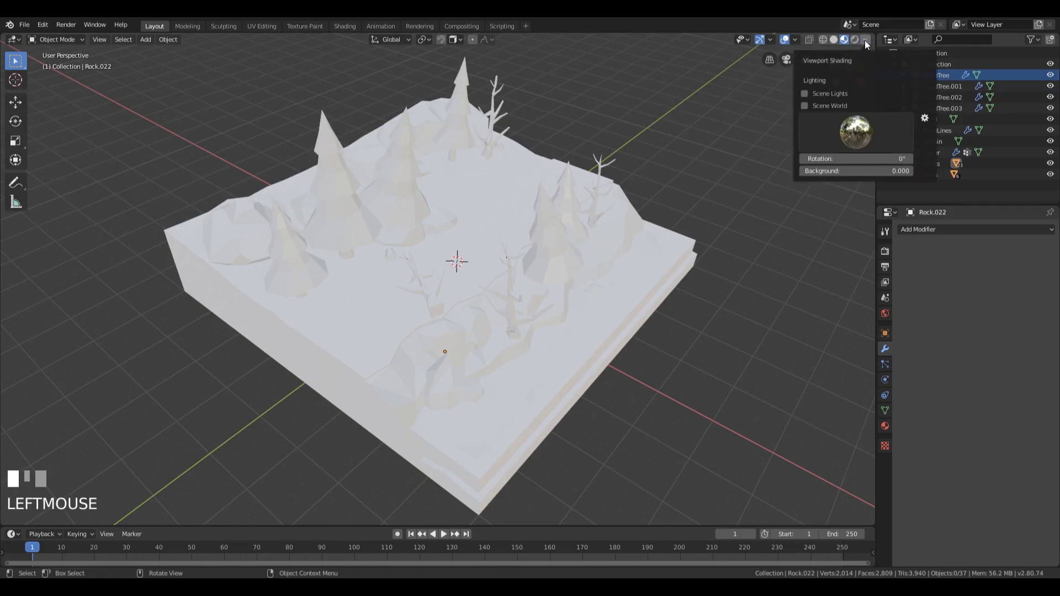
{"action": "key", "text": "shift+ctrl+alt+KP_Divide"}
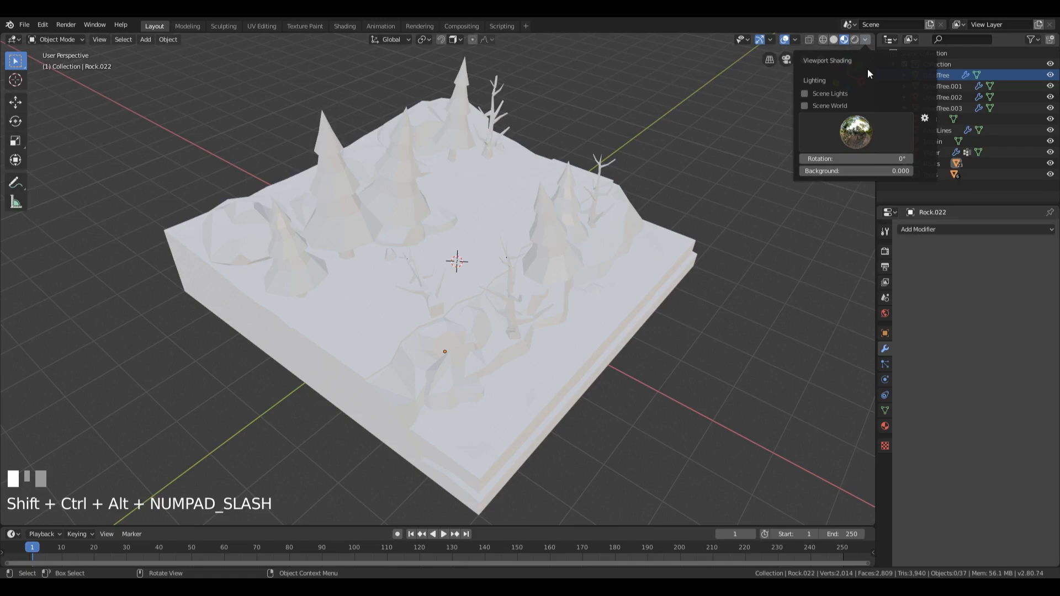
{"action": "left_click", "coordinate": [856, 138]}
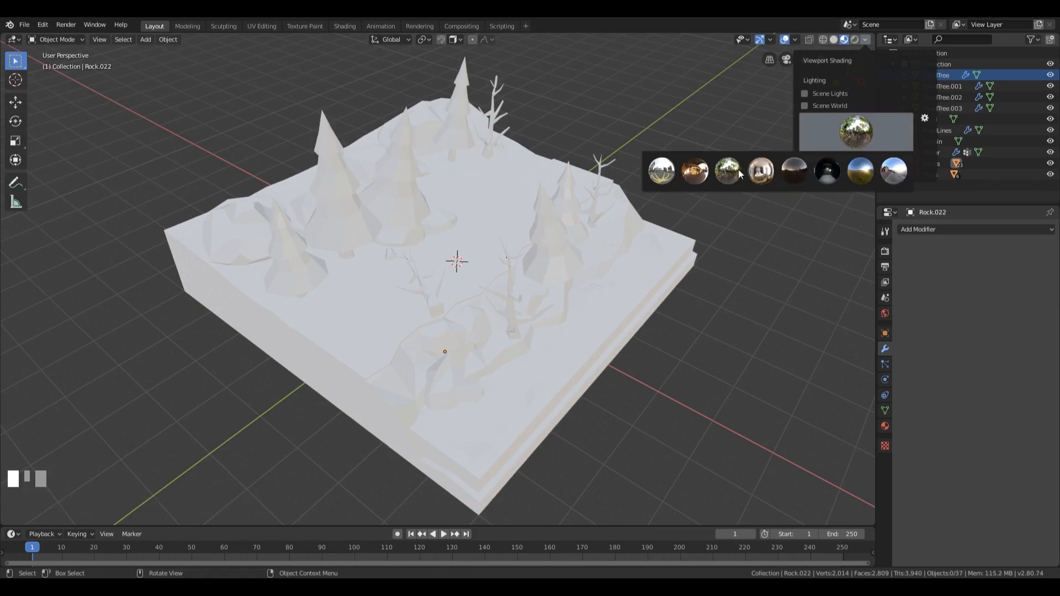
{"action": "left_click", "coordinate": [696, 178]}
{"action": "left_click", "coordinate": [850, 139]}
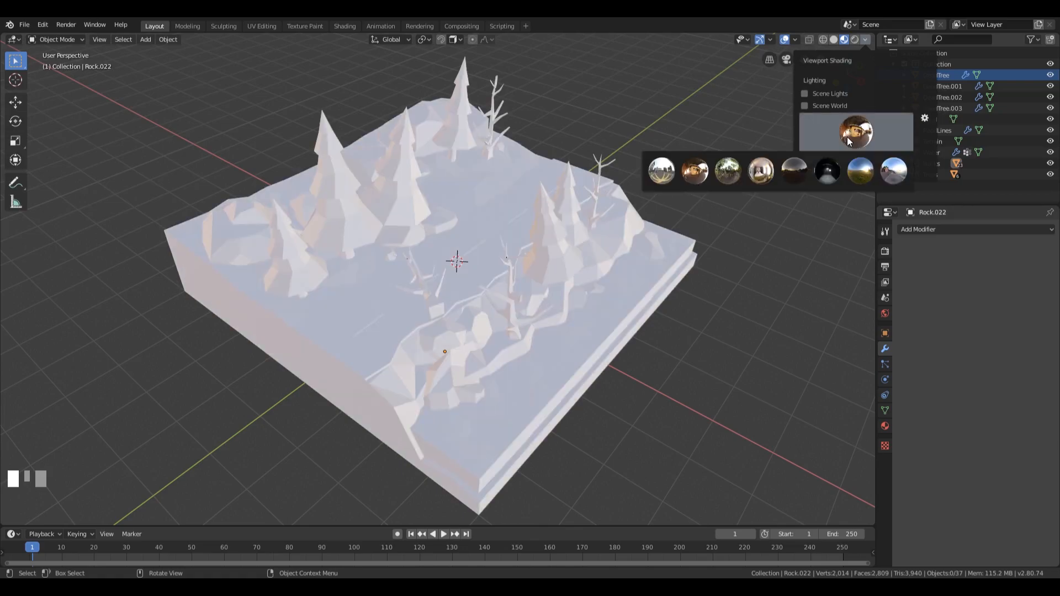
{"action": "left_click", "coordinate": [737, 175]}
{"action": "left_click", "coordinate": [806, 143]}
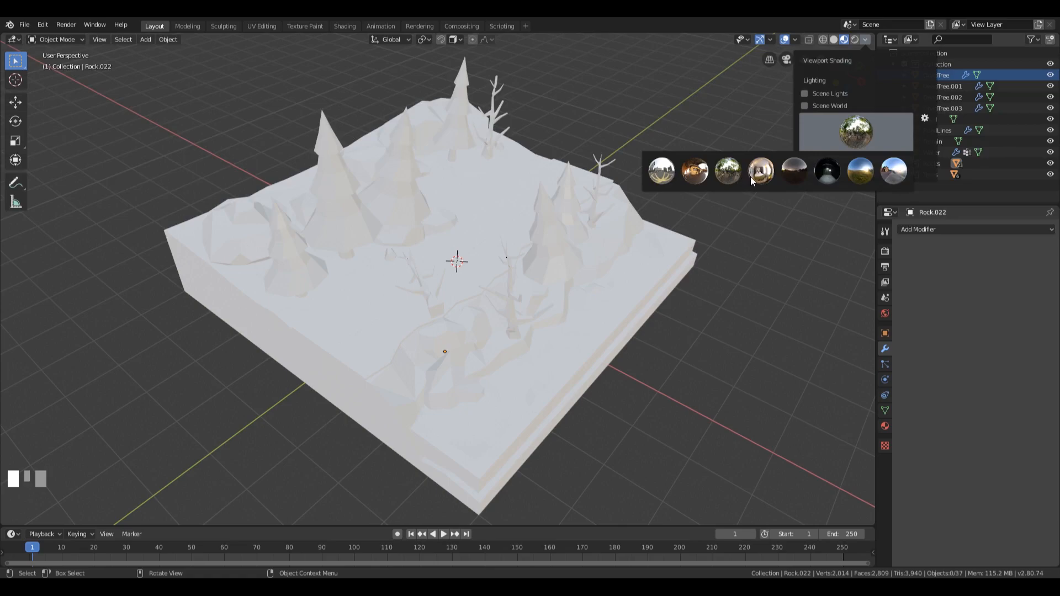
{"action": "left_click", "coordinate": [794, 171]}
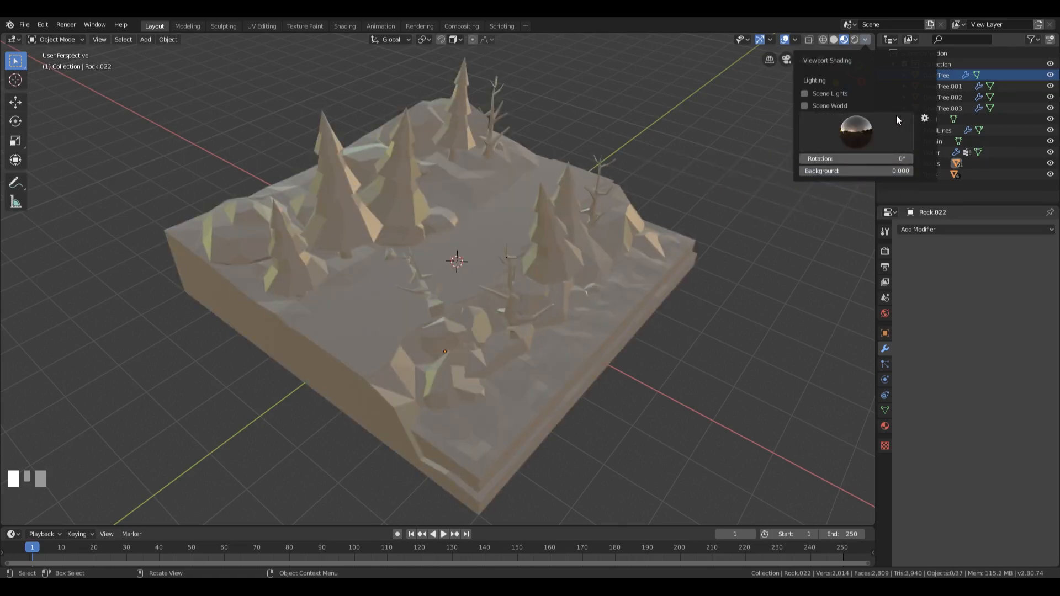
{"action": "left_click", "coordinate": [866, 133]}
{"action": "left_click", "coordinate": [859, 166]}
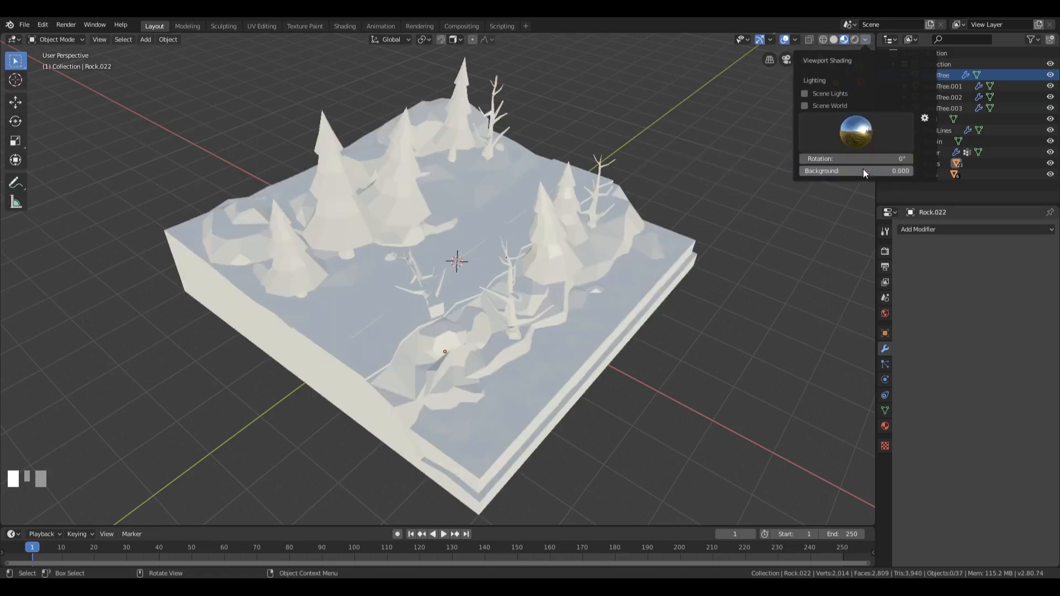
{"action": "left_click", "coordinate": [852, 135]}
{"action": "left_click", "coordinate": [726, 175]}
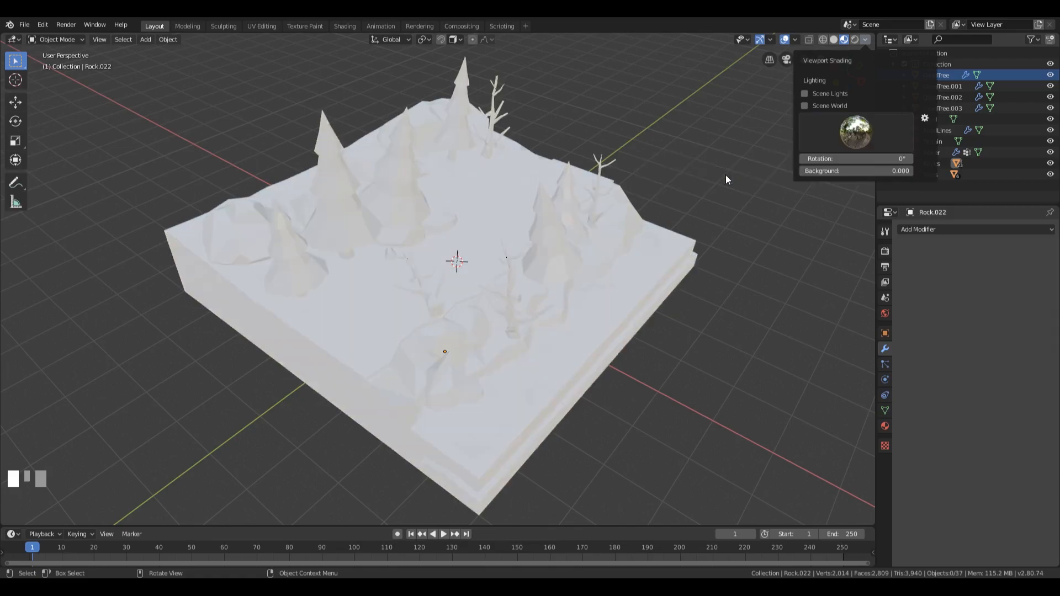
{"action": "left_click", "coordinate": [832, 136]}
{"action": "left_click", "coordinate": [847, 174]}
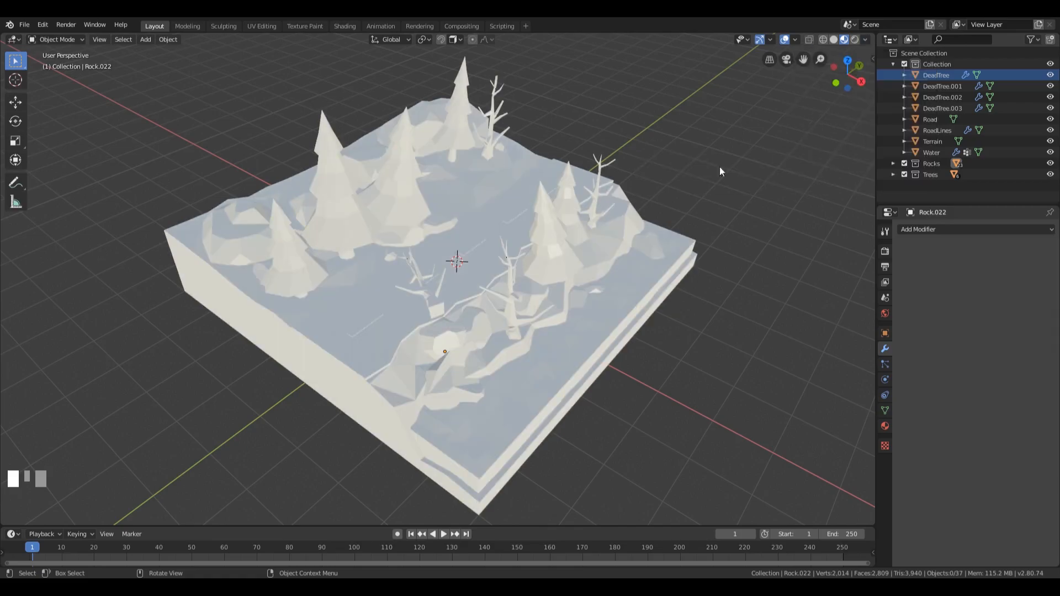
- Set the Look Dev lighting to the city HDRI environment
{"action": "left_click", "coordinate": [865, 39]}
{"action": "left_click", "coordinate": [856, 131]}
{"action": "left_click", "coordinate": [850, 171]}
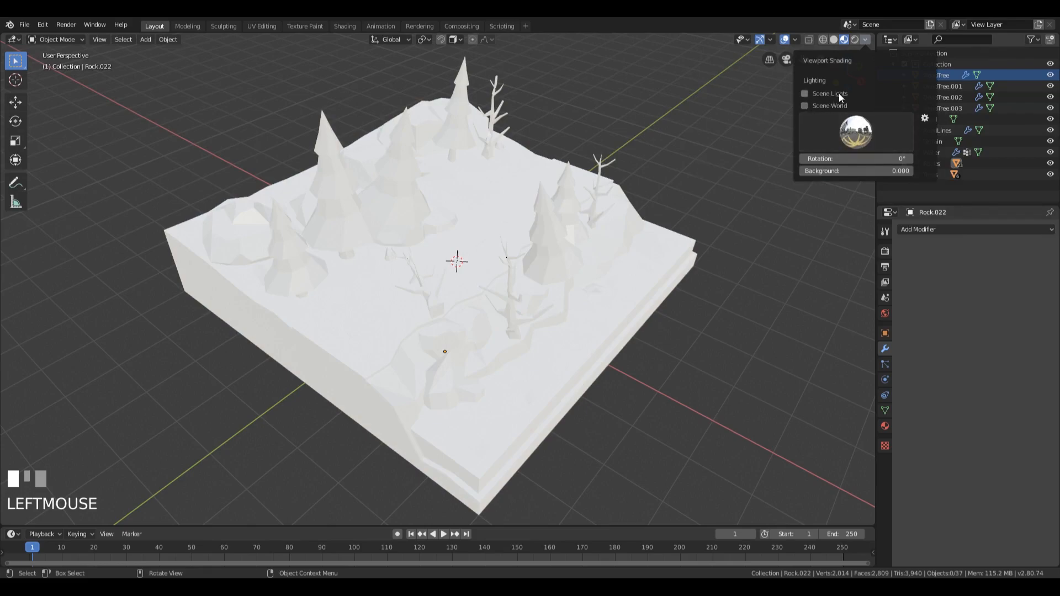
- Enable scene lights for the viewport shading and try the scene world, turning the scene world off again
{"action": "left_click", "coordinate": [805, 94]}
{"action": "left_click", "coordinate": [804, 106]}
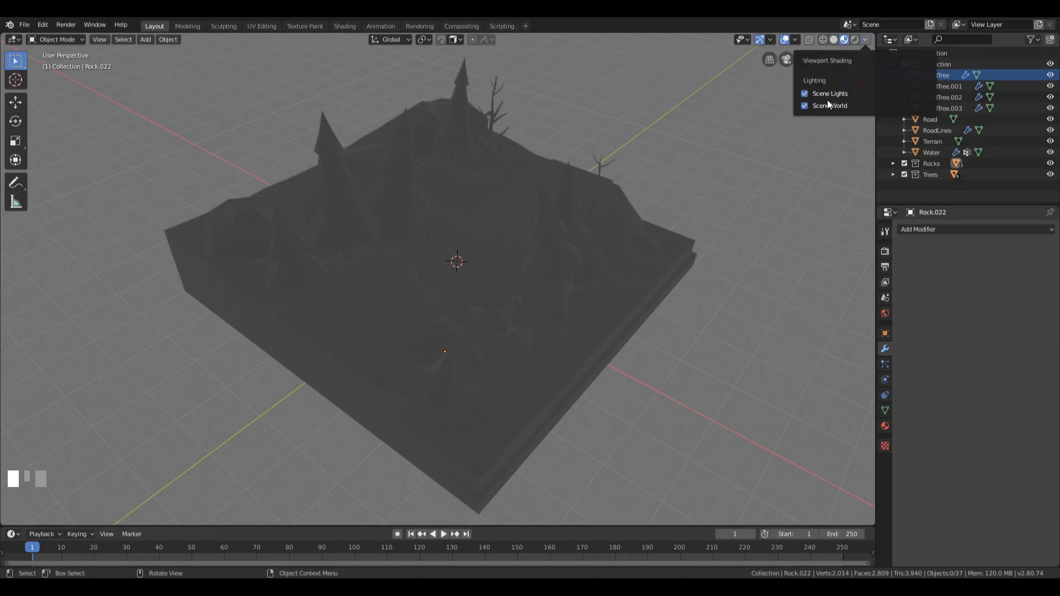
{"action": "left_click", "coordinate": [804, 106]}
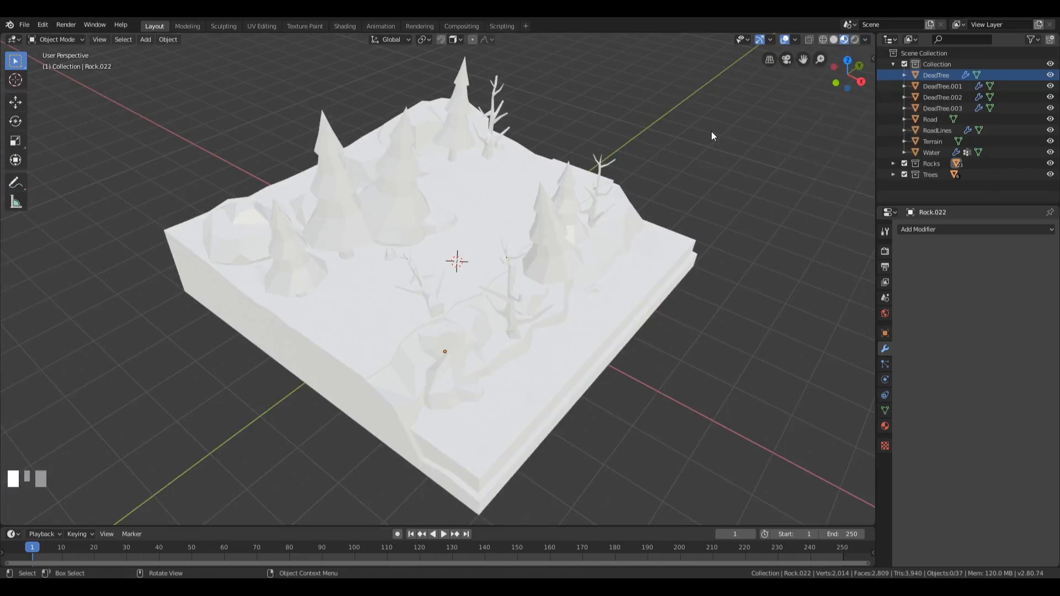
- Create a new material on the terrain and name it Ground
{"action": "middle_click_drag", "start_coordinate": [642, 223], "coordinate": [584, 207]}
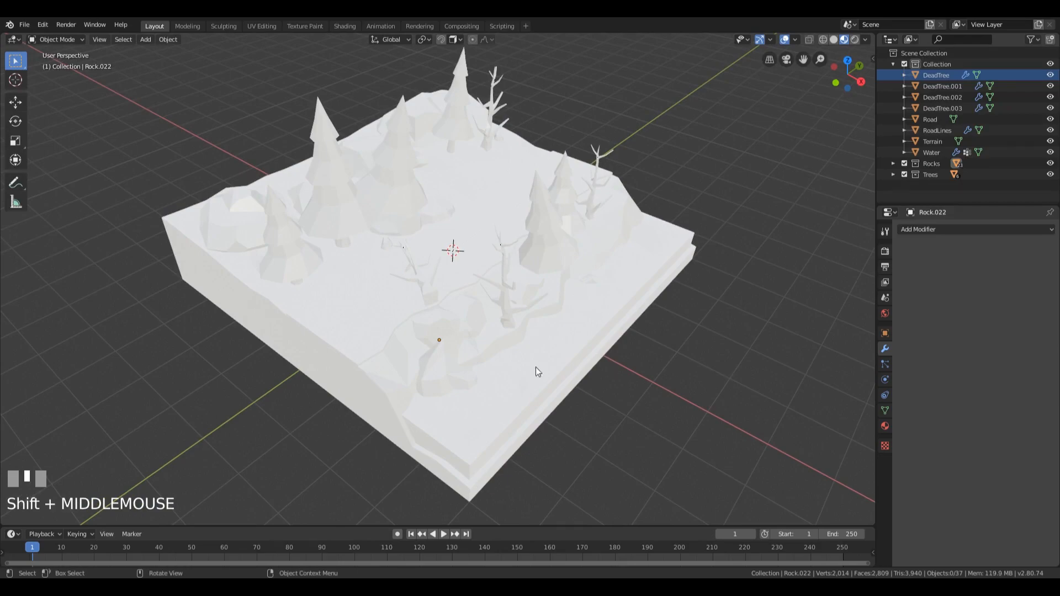
{"action": "left_click", "coordinate": [328, 332]}
{"action": "left_click", "coordinate": [257, 327]}
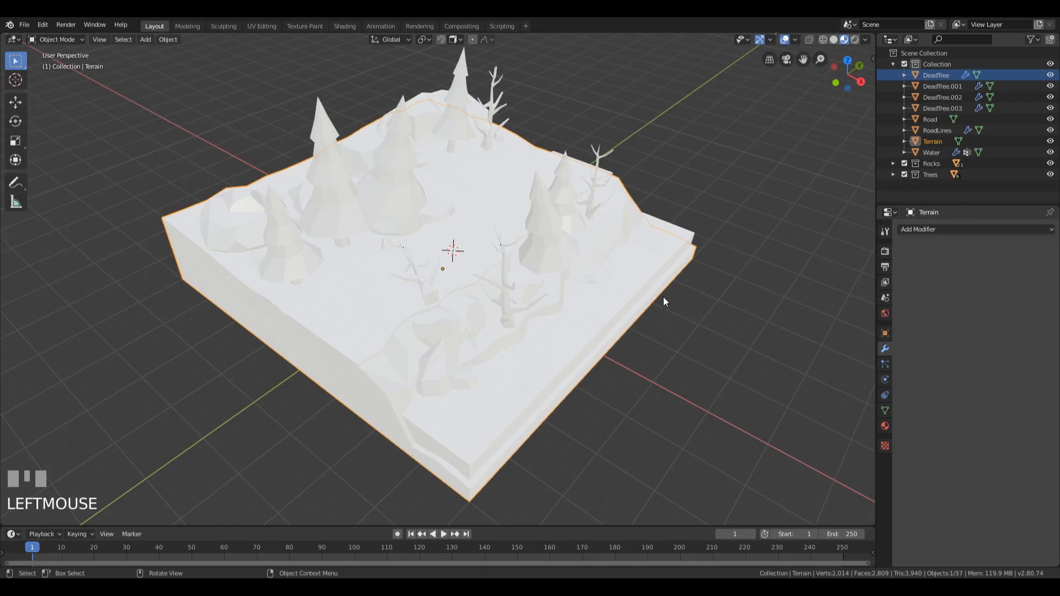
{"action": "left_click", "coordinate": [885, 427]}
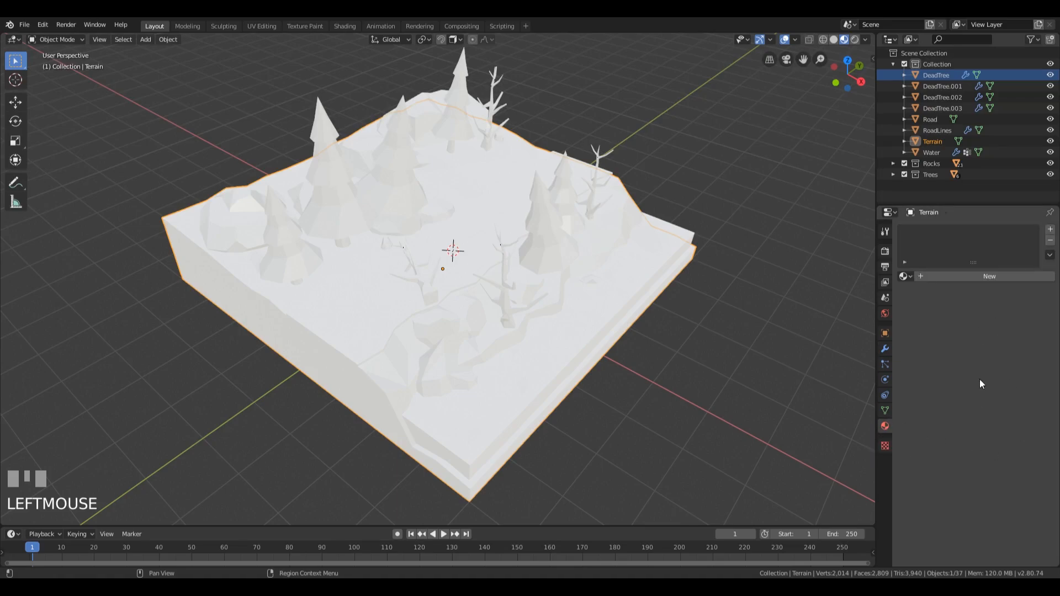
{"action": "left_click", "coordinate": [977, 274]}
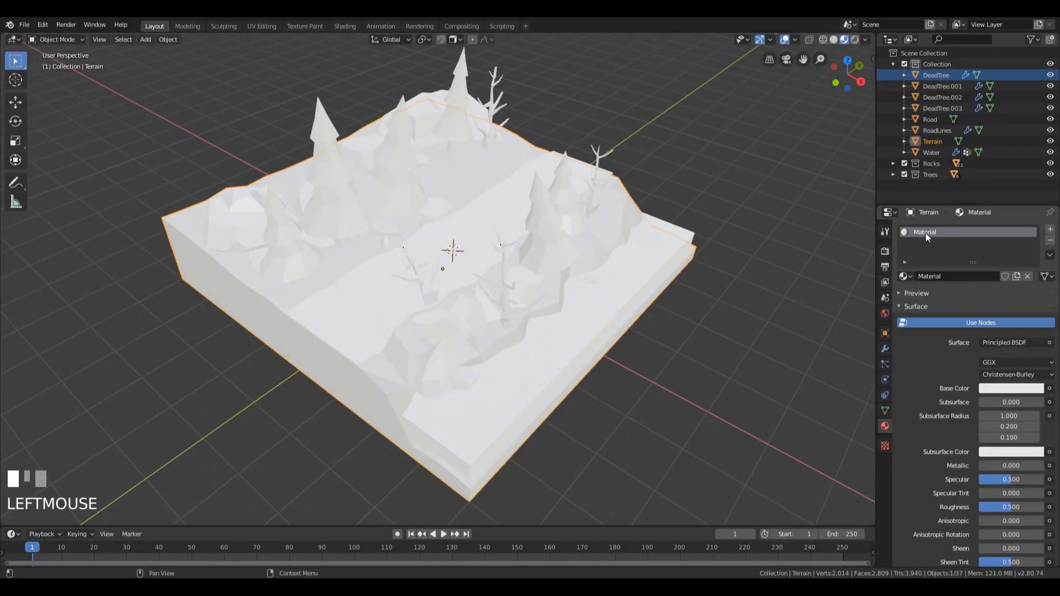
{"action": "double_click", "coordinate": [925, 233]}
{"action": "type", "text": "Gro"}
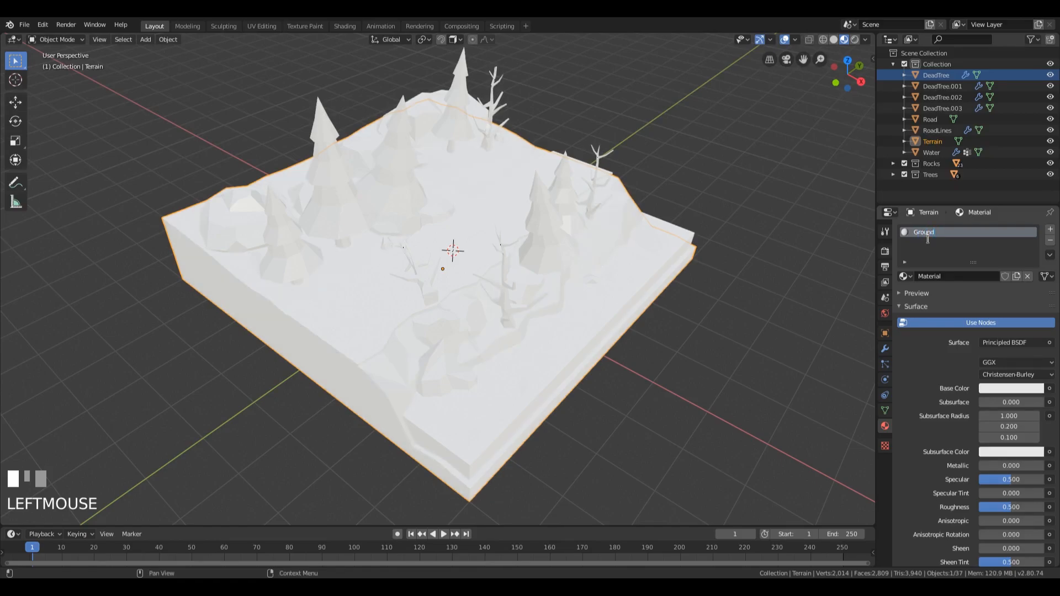
{"action": "type", "text": "und"}
{"action": "key", "text": "Return"}
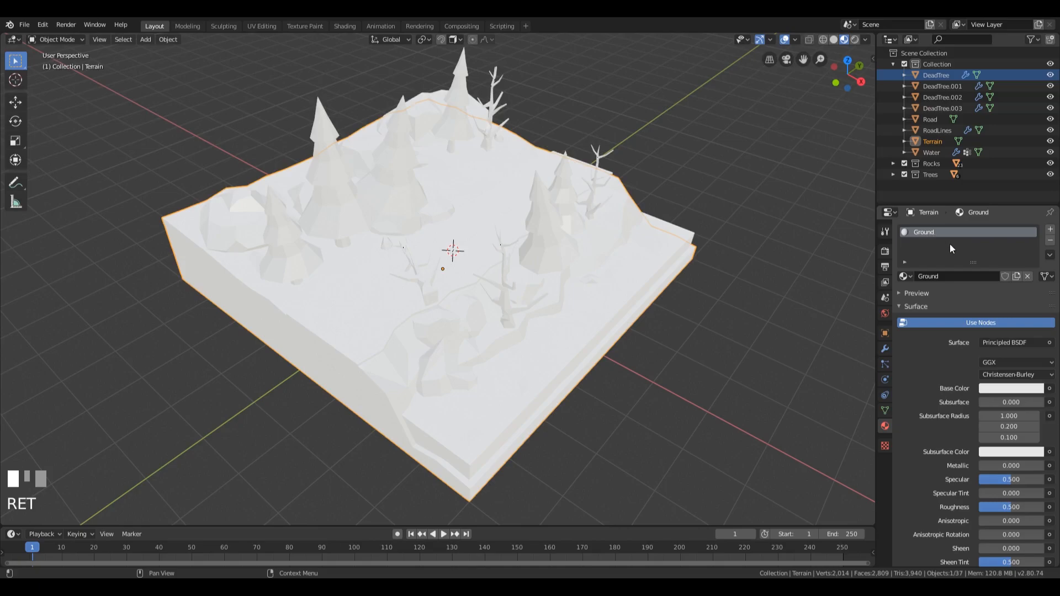
- Set the Ground material's base color to a darkened olive green
{"action": "left_click", "coordinate": [1016, 389]}
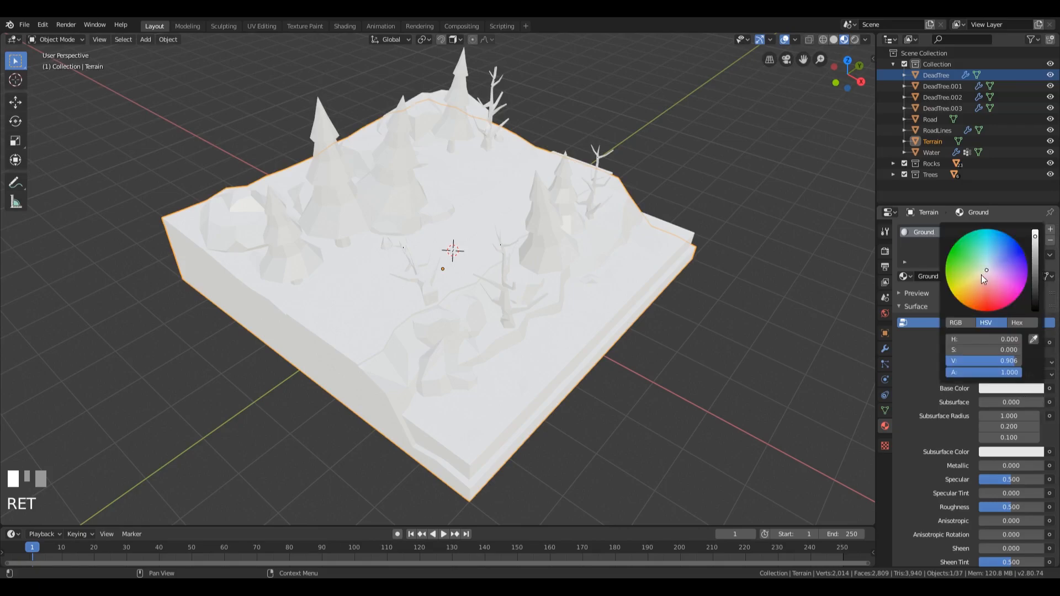
{"action": "left_click_drag", "start_coordinate": [986, 272], "coordinate": [961, 279]}
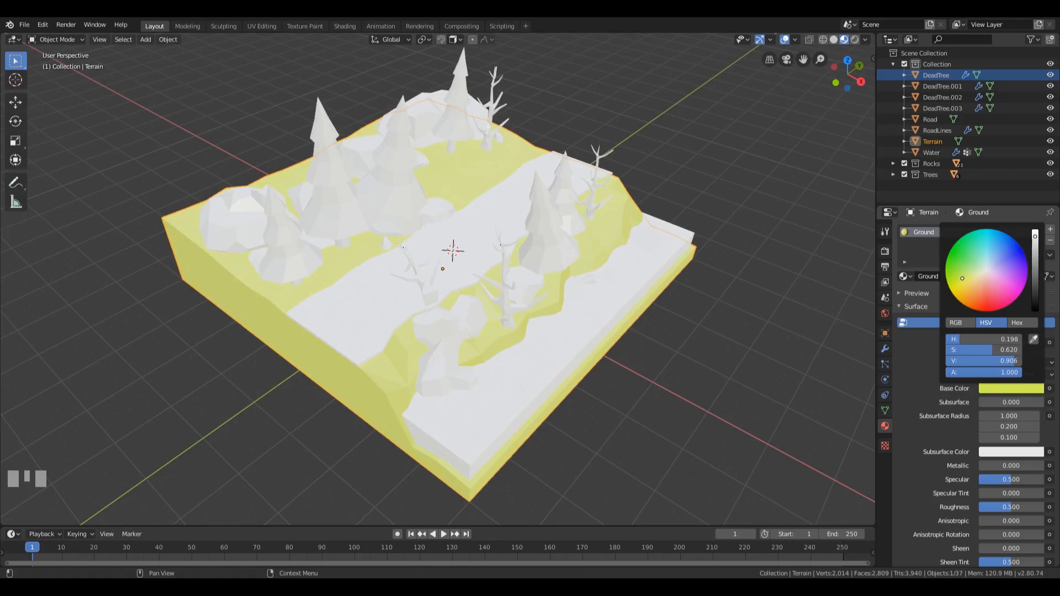
{"action": "left_click_drag", "start_coordinate": [962, 277], "coordinate": [964, 278]}
{"action": "left_click_drag", "start_coordinate": [1036, 238], "coordinate": [1035, 260]}
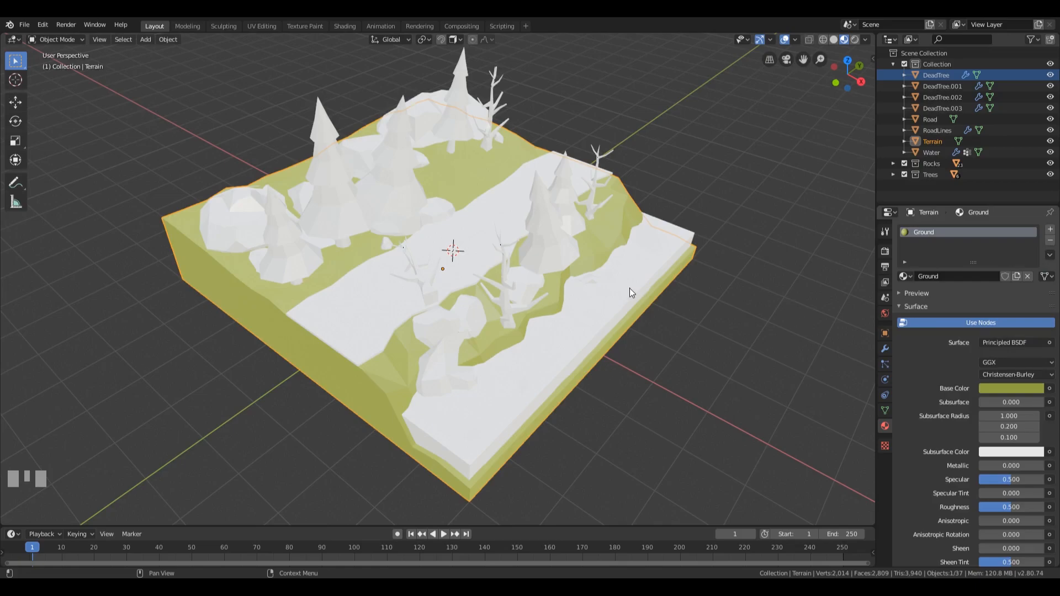
- Create a new material on the large rock at the water's edge and name it Rock
{"action": "middle_click_drag", "start_coordinate": [701, 247], "coordinate": [699, 211]}
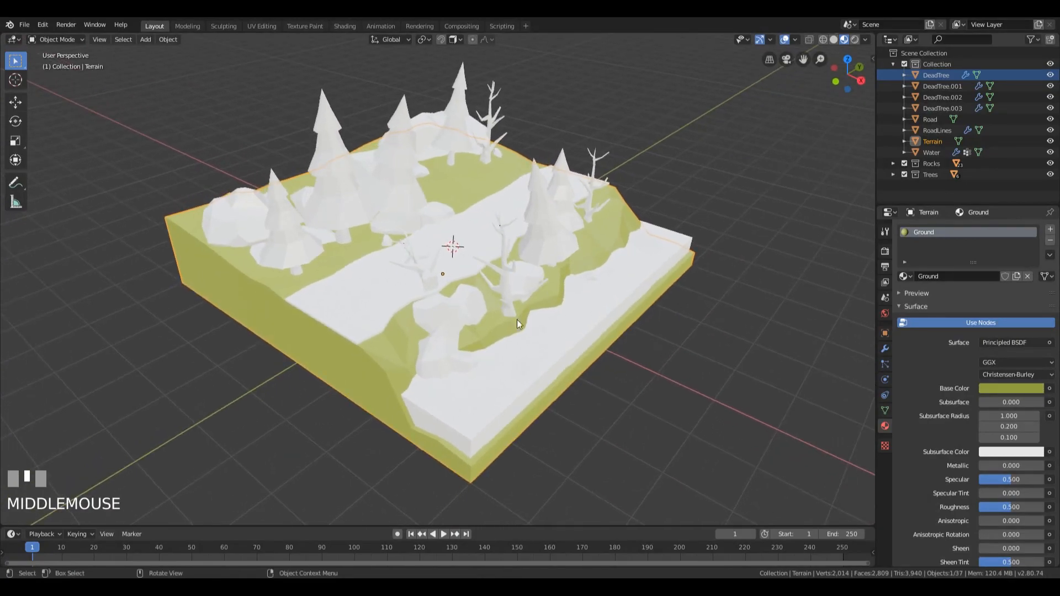
{"action": "left_click", "coordinate": [442, 357]}
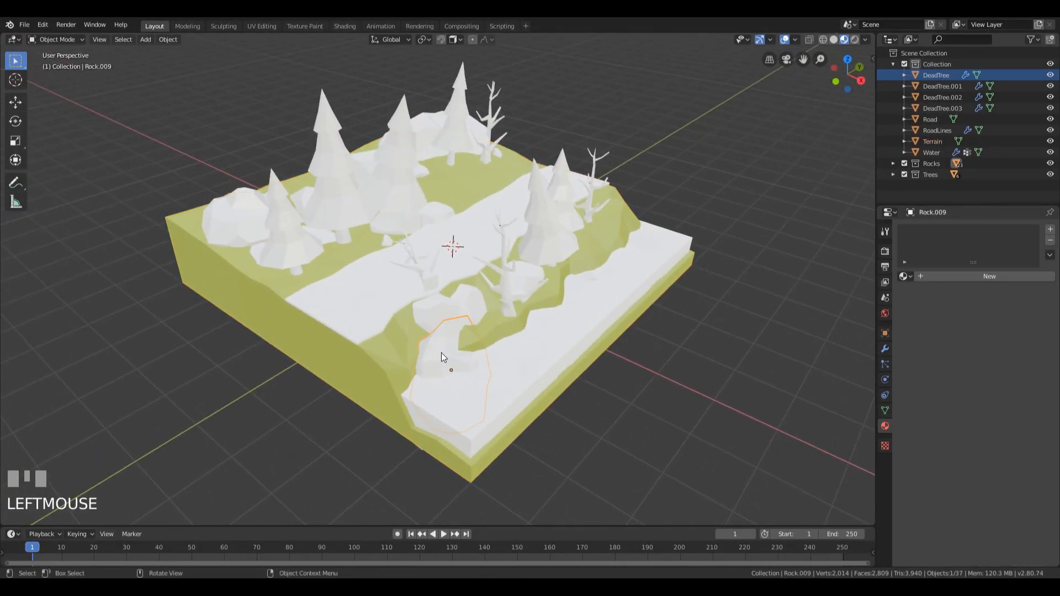
{"action": "left_click", "coordinate": [946, 276]}
{"action": "double_click", "coordinate": [931, 234]}
{"action": "type", "text": "Rock"}
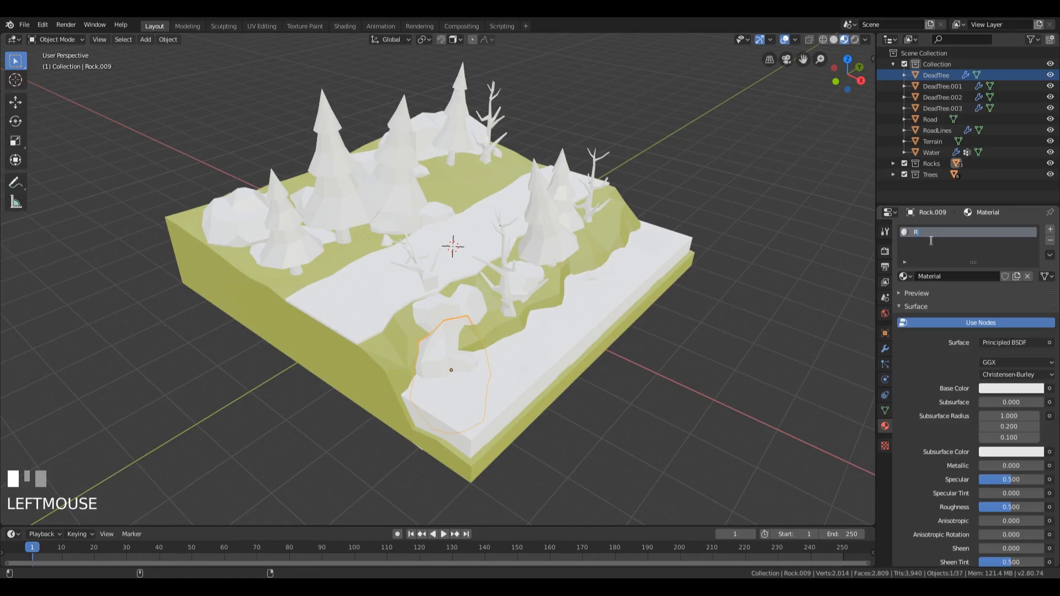
{"action": "key", "text": "Return"}
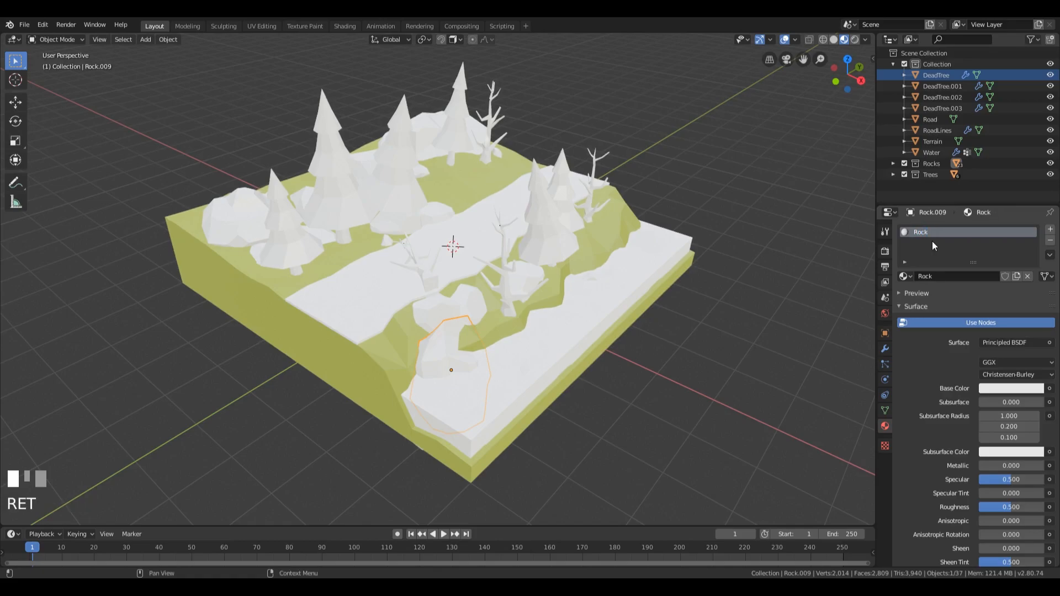
- Set the Rock material's base color to a muted brown-grey with hue 0.137, saturation 0.246 and value 0.507
{"action": "left_click", "coordinate": [1002, 390]}
{"action": "left_click_drag", "start_coordinate": [1031, 244], "coordinate": [979, 277]}
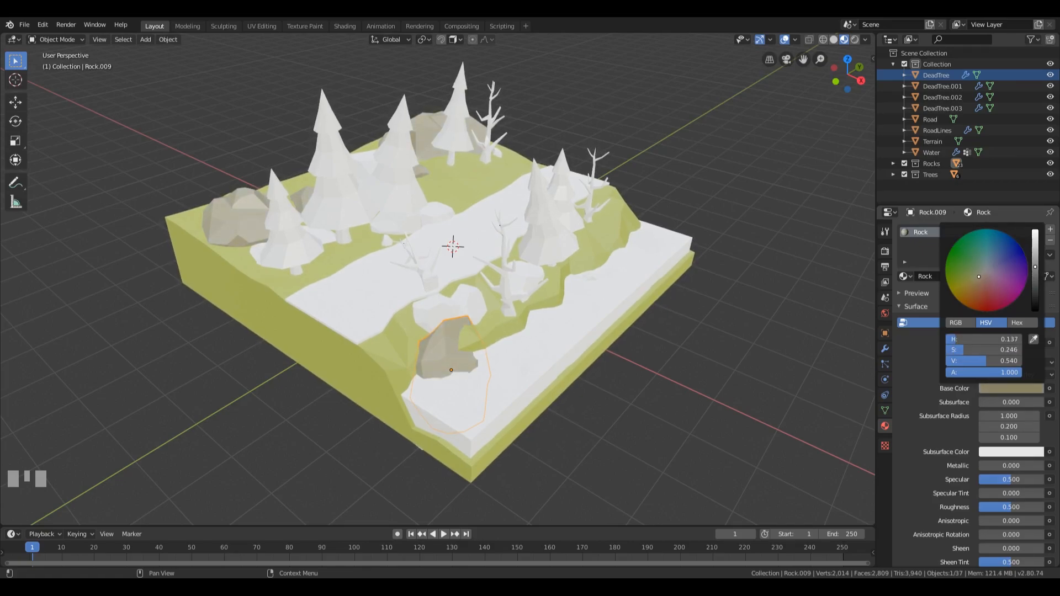
{"action": "mouse_move", "coordinate": [1035, 267]}
{"action": "left_mouse_down"}
{"action": "mouse_move", "coordinate": [1035, 257]}
{"action": "mouse_move", "coordinate": [1034, 270]}
{"action": "left_mouse_up"}
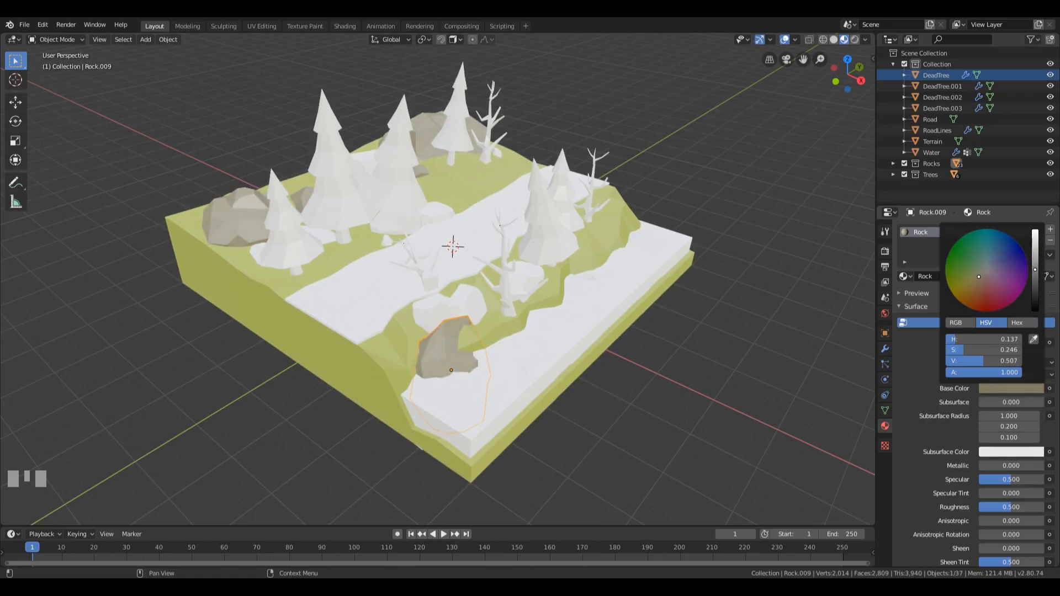
- Assign the existing Rock material to the uncolored rock just above the large rock at the water's edge
{"action": "left_click", "coordinate": [439, 307]}
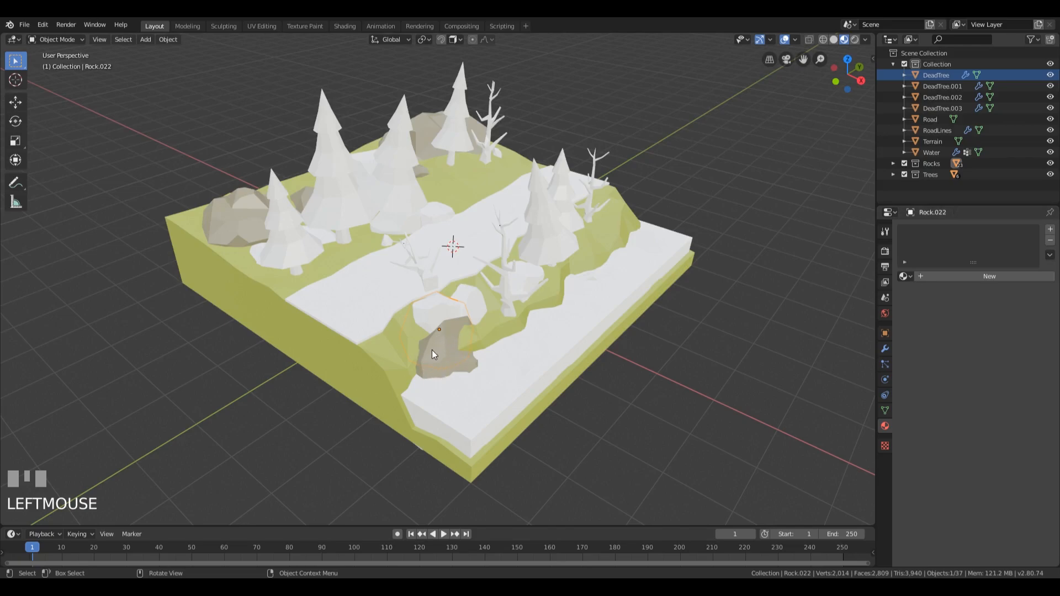
{"action": "middle_click_drag", "start_coordinate": [293, 219], "coordinate": [560, 270]}
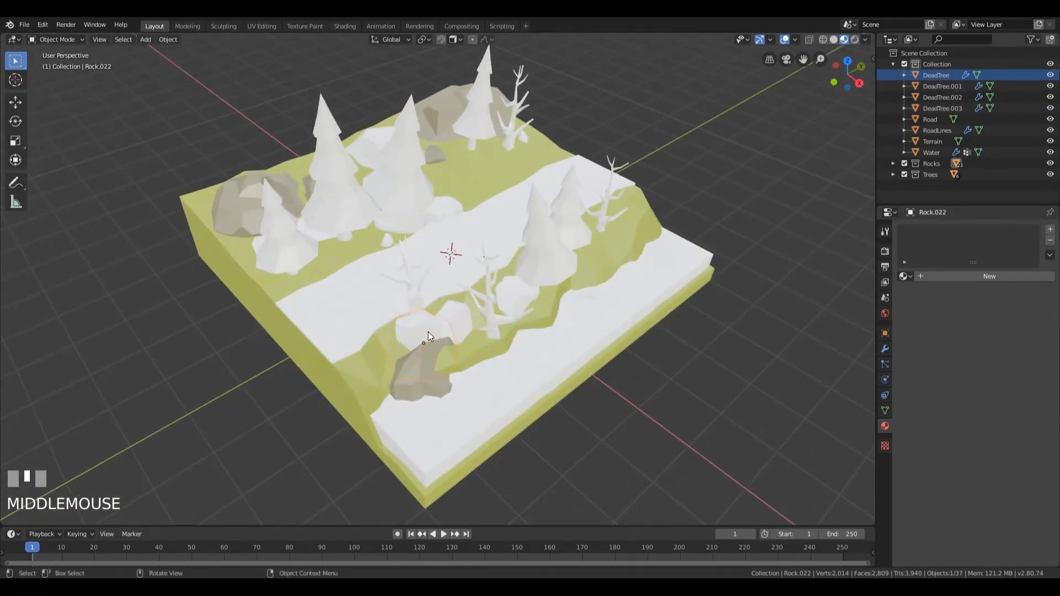
{"action": "left_click", "coordinate": [422, 210]}
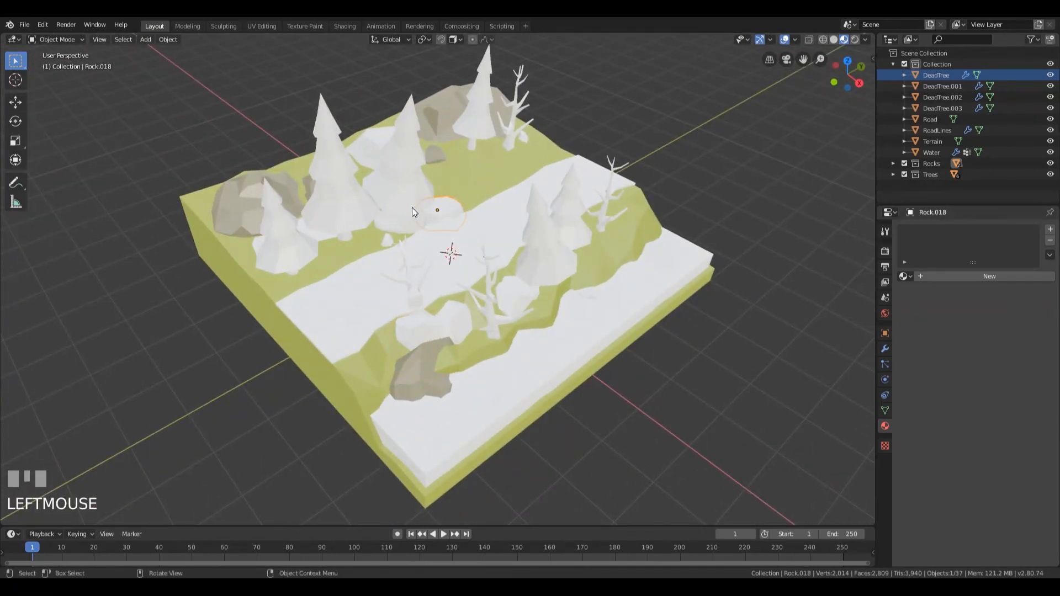
{"action": "left_click", "coordinate": [906, 277]}
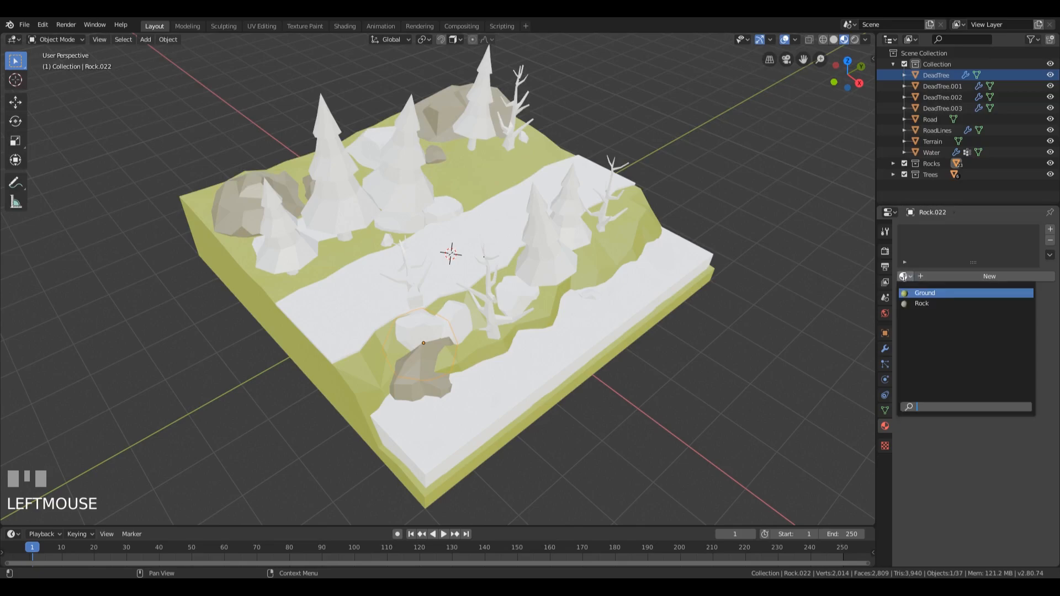
{"action": "left_click", "coordinate": [922, 304]}
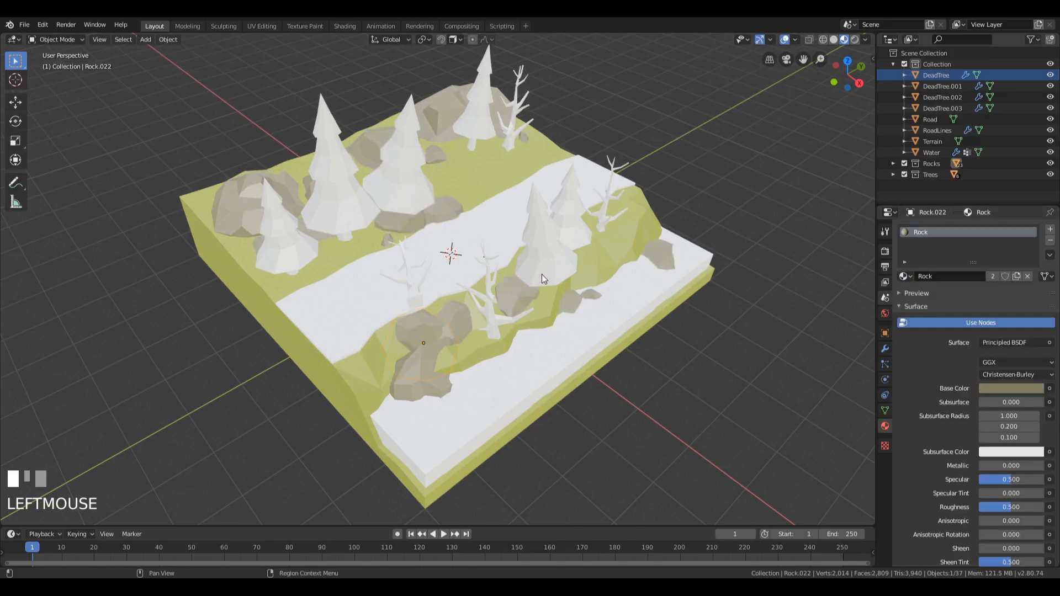
- Create a new material on the road surface and name it Road
{"action": "middle_click_drag", "start_coordinate": [629, 239], "coordinate": [725, 185]}
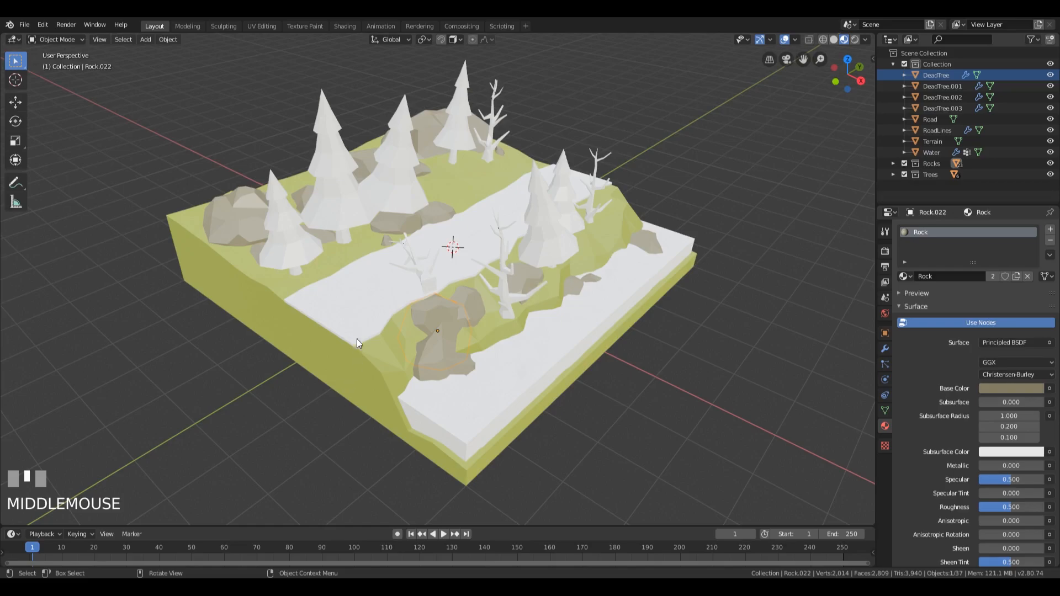
{"action": "left_click", "coordinate": [359, 317]}
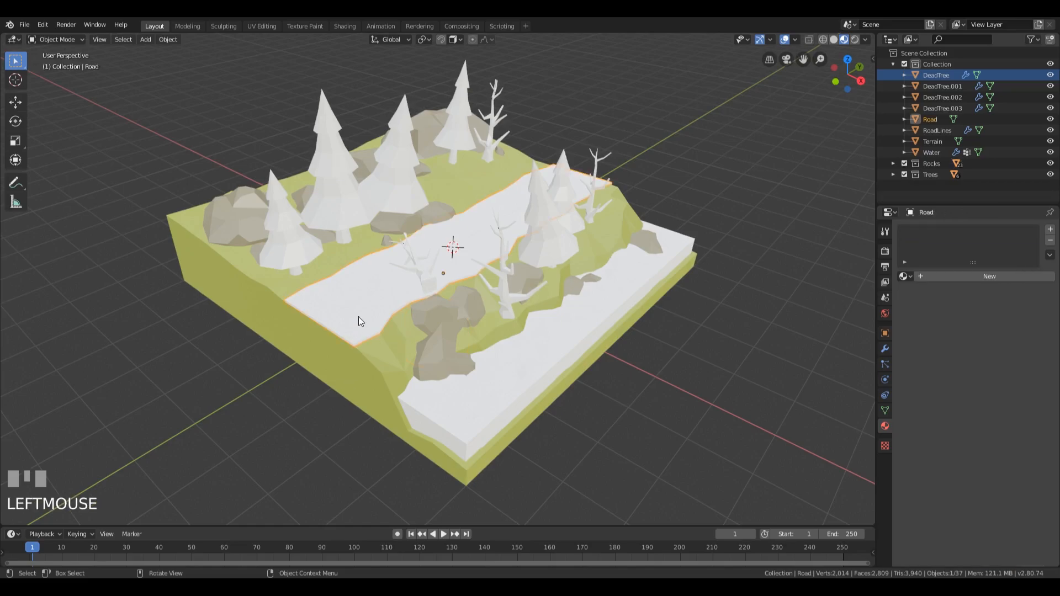
{"action": "left_click", "coordinate": [936, 278]}
{"action": "double_click", "coordinate": [926, 232]}
{"action": "type", "text": "Road"}
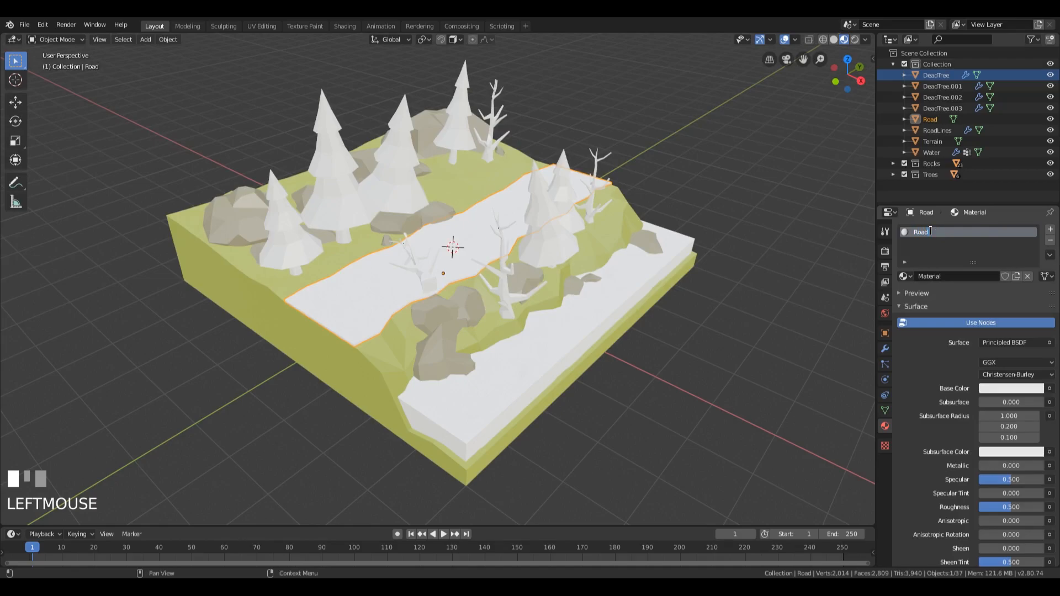
{"action": "key", "text": "Return"}
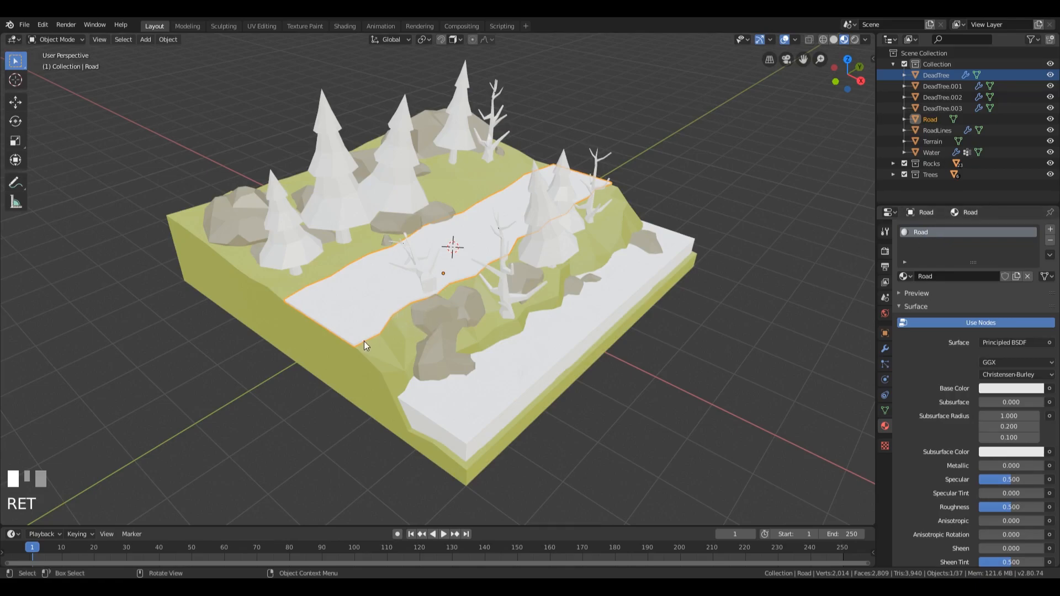
- Darken the Road material's base color to a near-black grey with value 0.147
{"action": "middle_click_drag", "start_coordinate": [363, 342], "coordinate": [608, 264]}
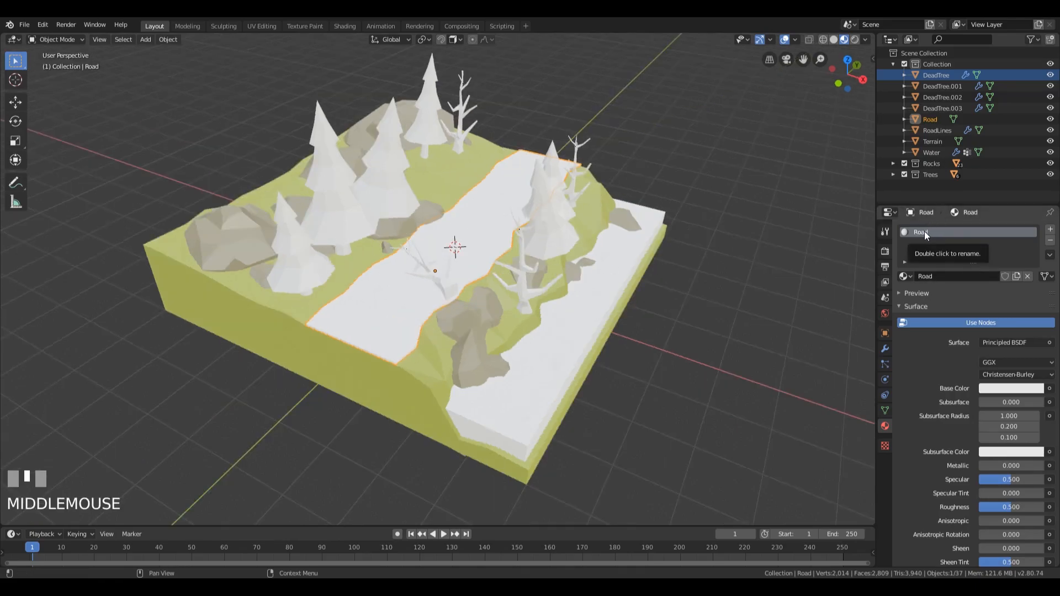
{"action": "middle_click_drag", "start_coordinate": [664, 250], "coordinate": [757, 255]}
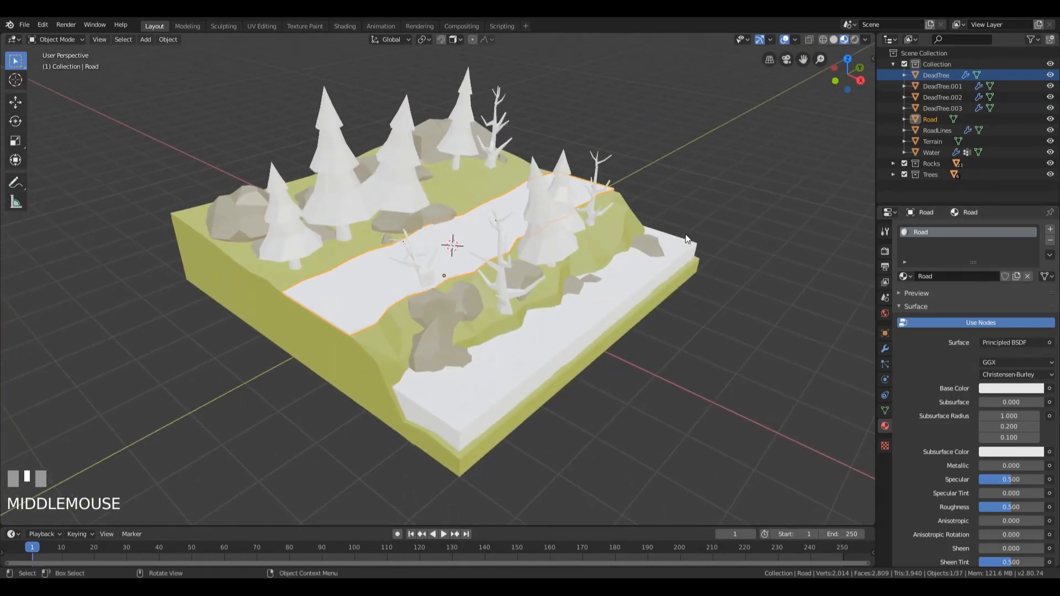
{"action": "left_click", "coordinate": [1011, 389]}
{"action": "left_click_drag", "start_coordinate": [1036, 251], "coordinate": [1035, 299]}
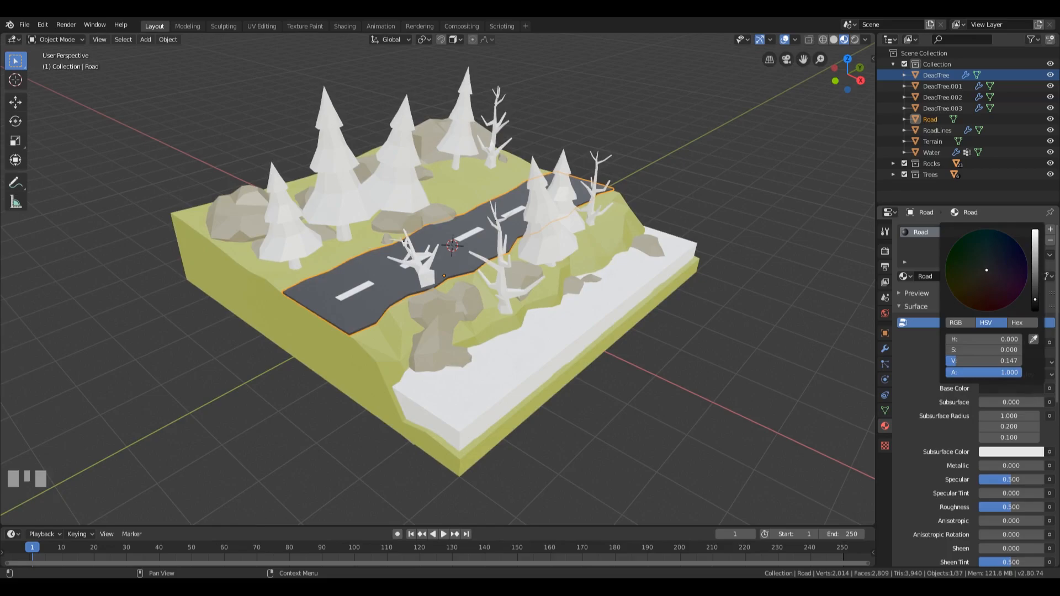
- Create a material named RoadLines on the dashed road lines and set its base color to golden yellow
{"action": "middle_click_drag", "start_coordinate": [578, 247], "coordinate": [532, 265]}
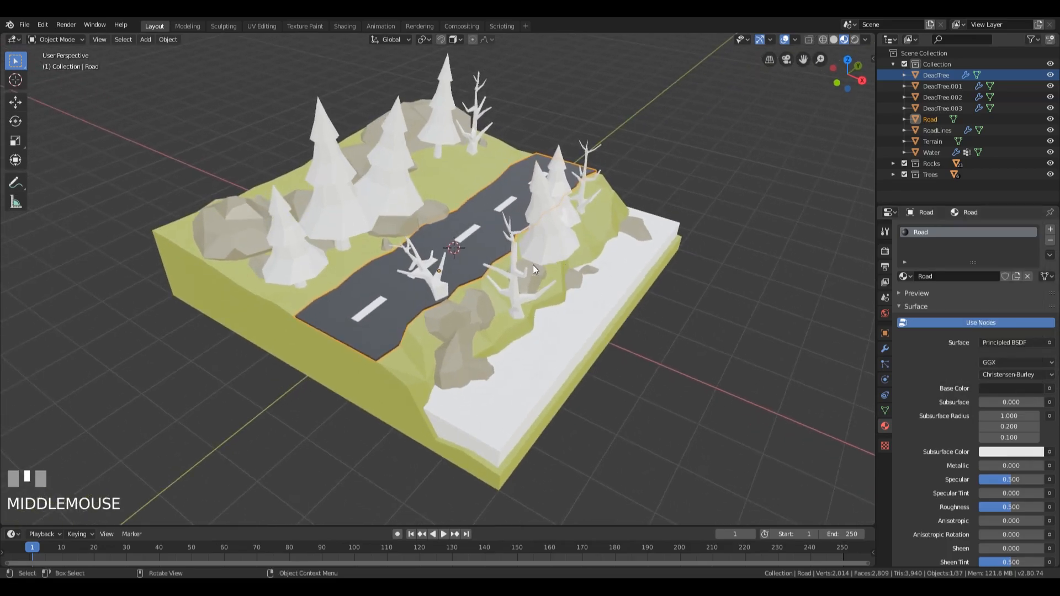
{"action": "left_click", "coordinate": [371, 307]}
{"action": "left_click", "coordinate": [943, 276]}
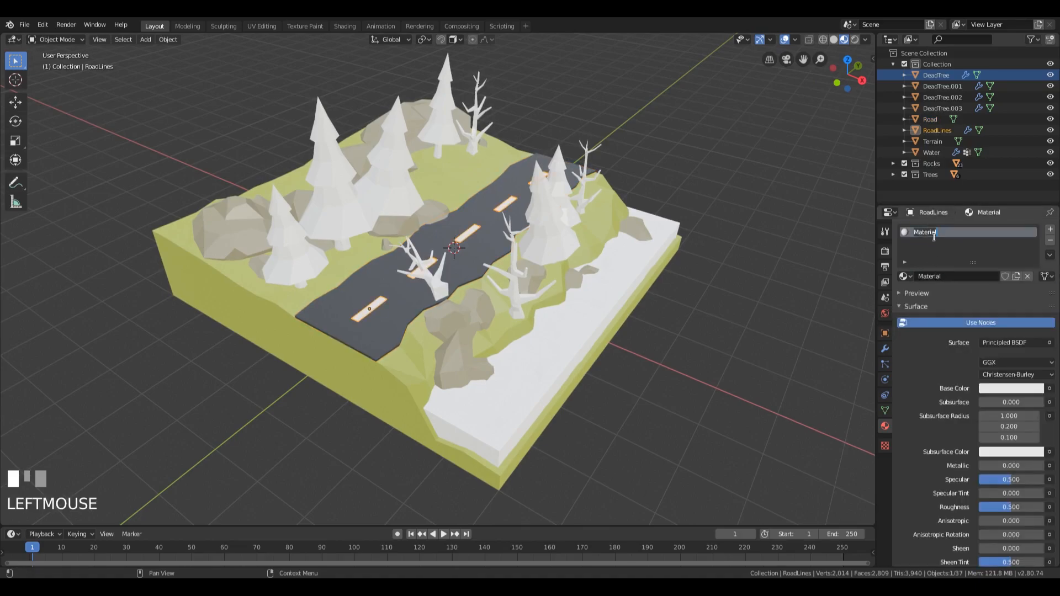
{"action": "type", "text": "RoadLines"}
{"action": "key", "text": "Return"}
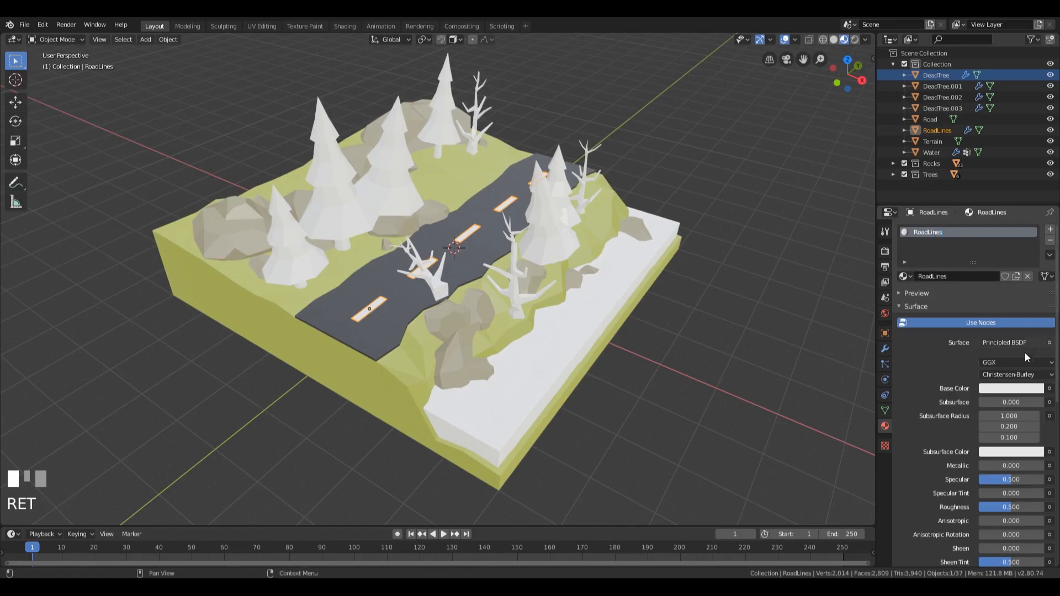
{"action": "left_click", "coordinate": [1007, 390]}
{"action": "left_click_drag", "start_coordinate": [958, 294], "coordinate": [954, 297]}
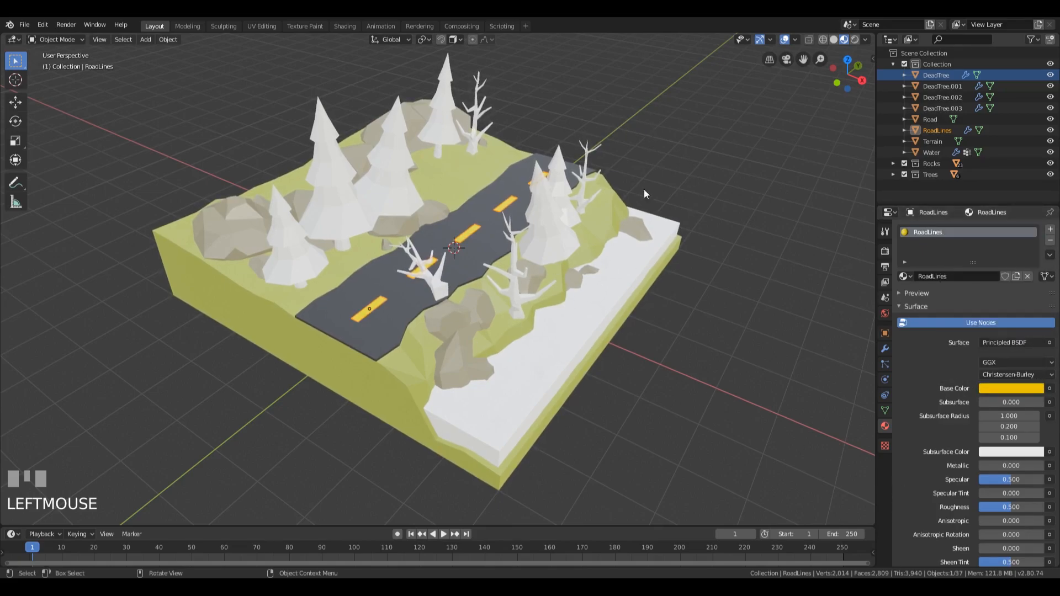
- Create a new material on the tallest pine tree beside the road and name it Trunk
{"action": "middle_click_drag", "start_coordinate": [634, 226], "coordinate": [745, 134]}
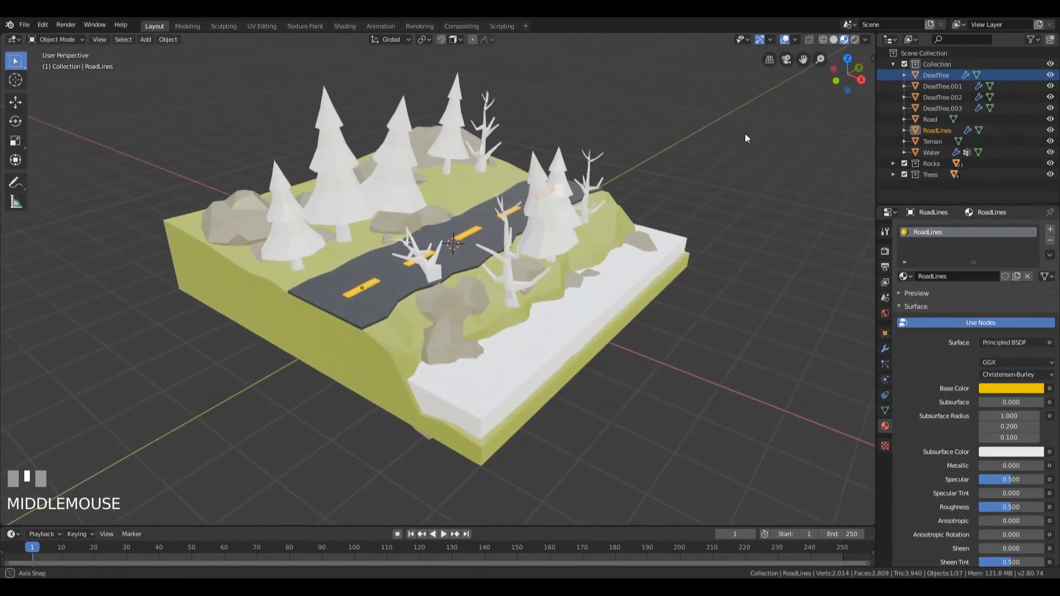
{"action": "left_click", "coordinate": [336, 201]}
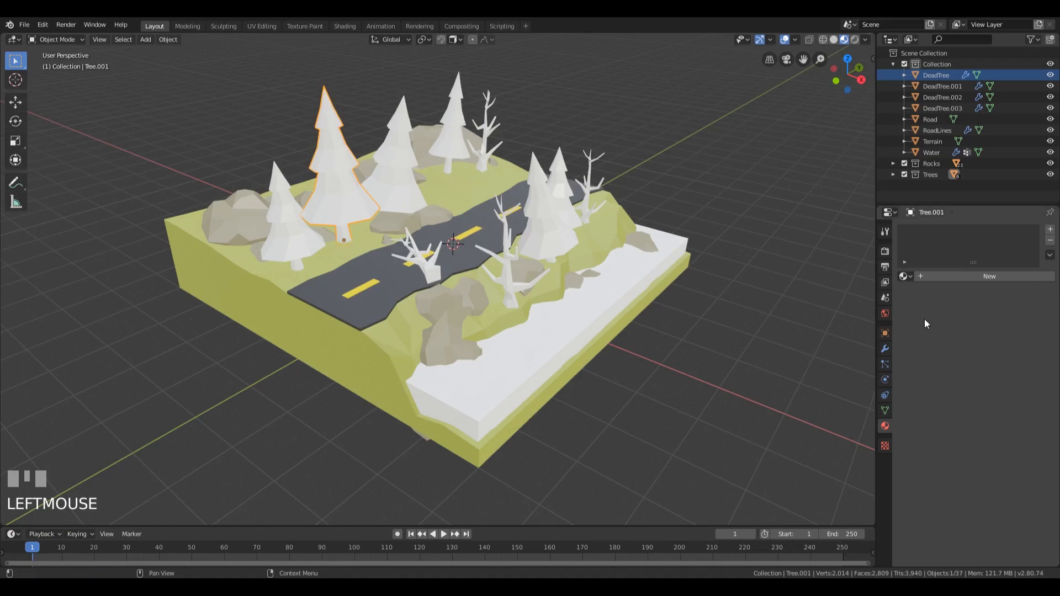
{"action": "left_click", "coordinate": [949, 277]}
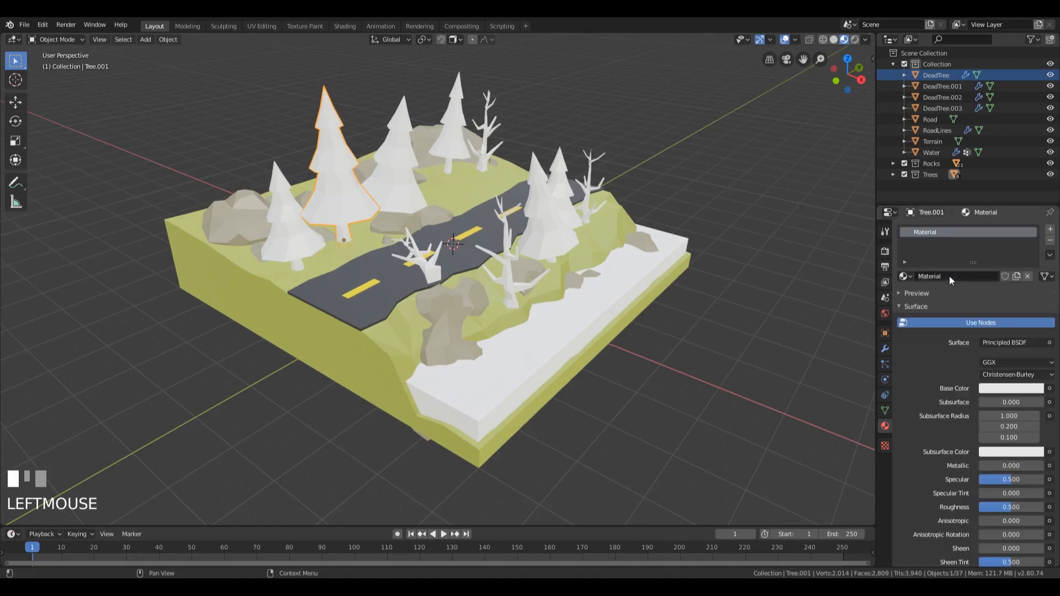
{"action": "double_click", "coordinate": [931, 232]}
{"action": "type", "text": "T"}
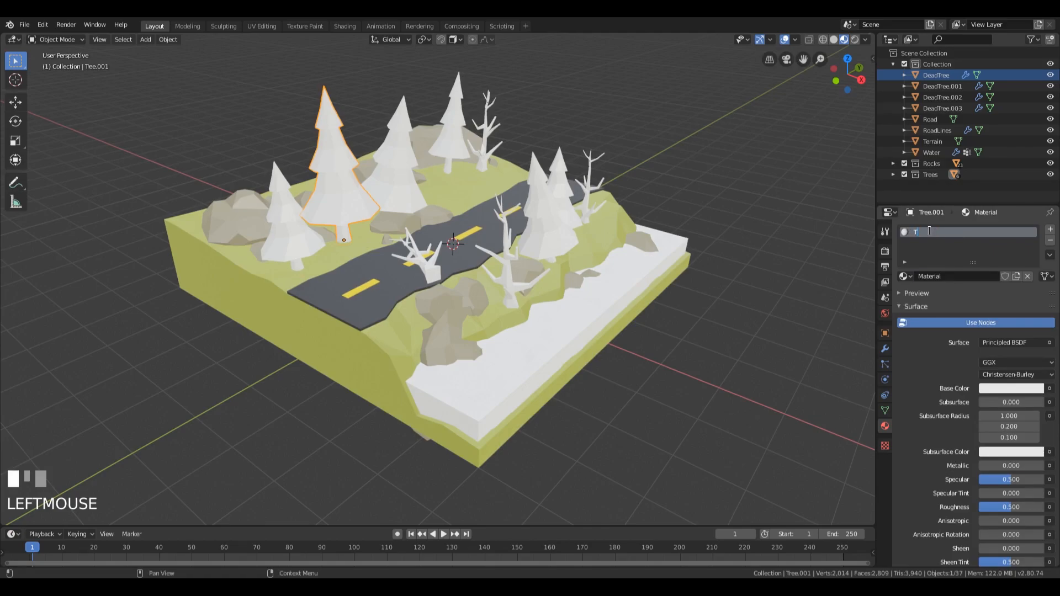
{"action": "type", "text": "runk"}
{"action": "key", "text": "Return"}
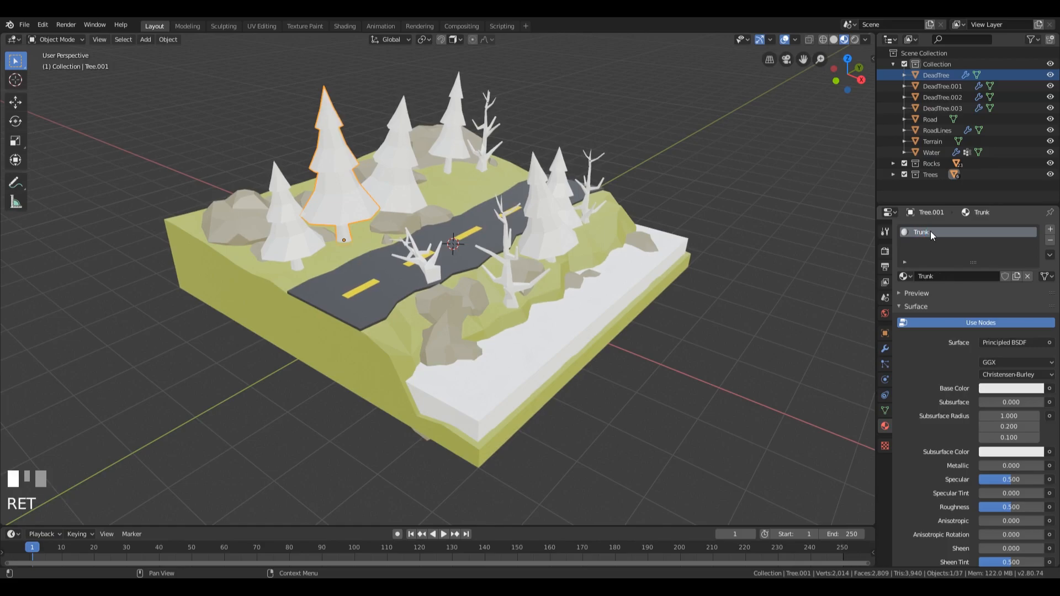
- Set the Trunk material's base color to dark brown with hue 0.058, saturation 0.485 and value 0.240
{"action": "left_click", "coordinate": [998, 387]}
{"action": "left_click", "coordinate": [980, 295]}
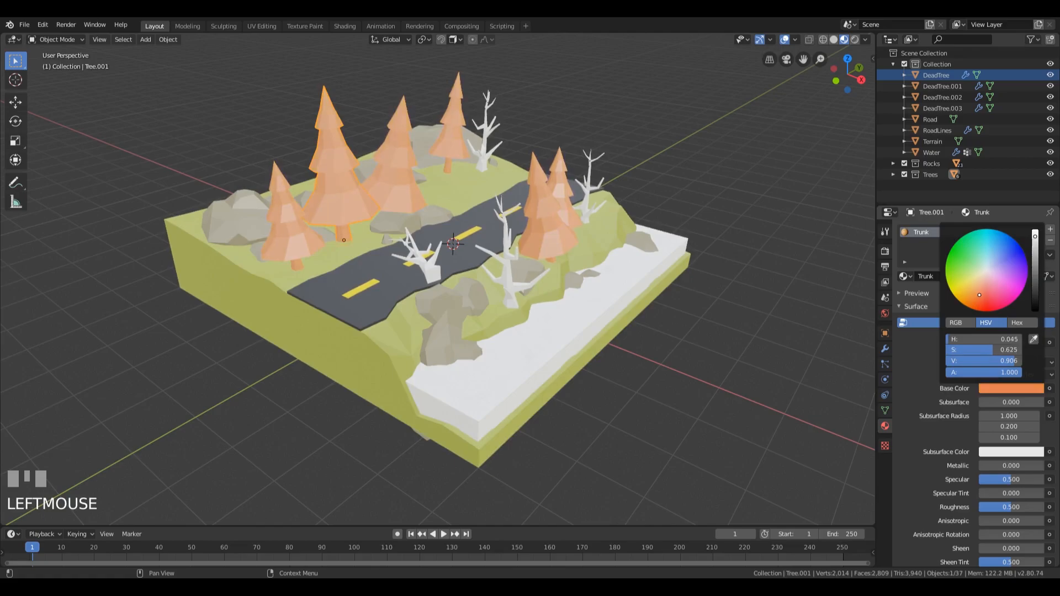
{"action": "left_click_drag", "start_coordinate": [981, 294], "coordinate": [976, 302]}
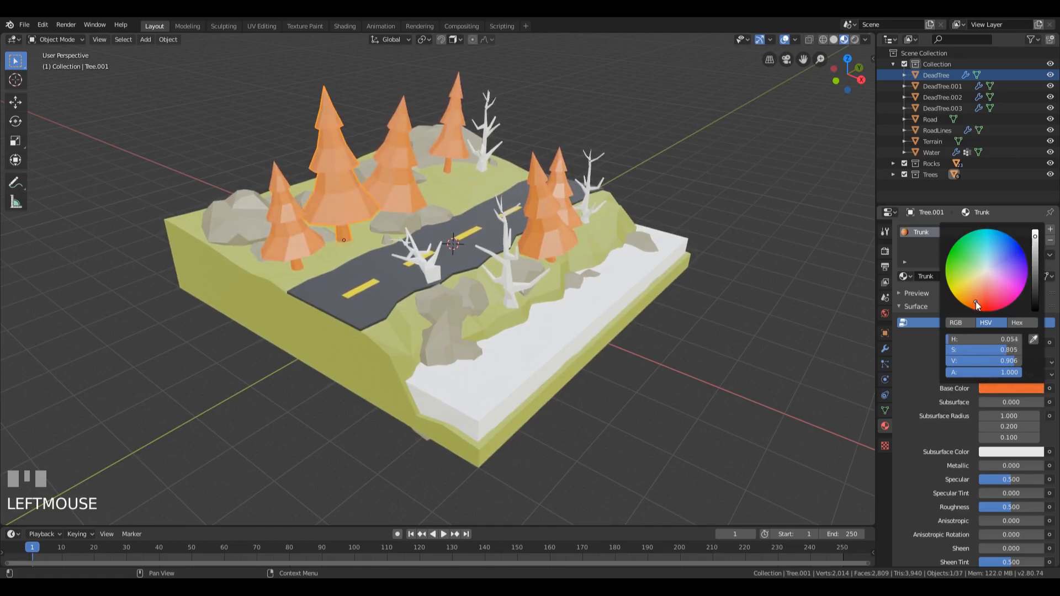
{"action": "mouse_move", "coordinate": [1036, 262]}
{"action": "left_mouse_down"}
{"action": "mouse_move", "coordinate": [1035, 292]}
{"action": "mouse_move", "coordinate": [980, 289]}
{"action": "left_mouse_up"}
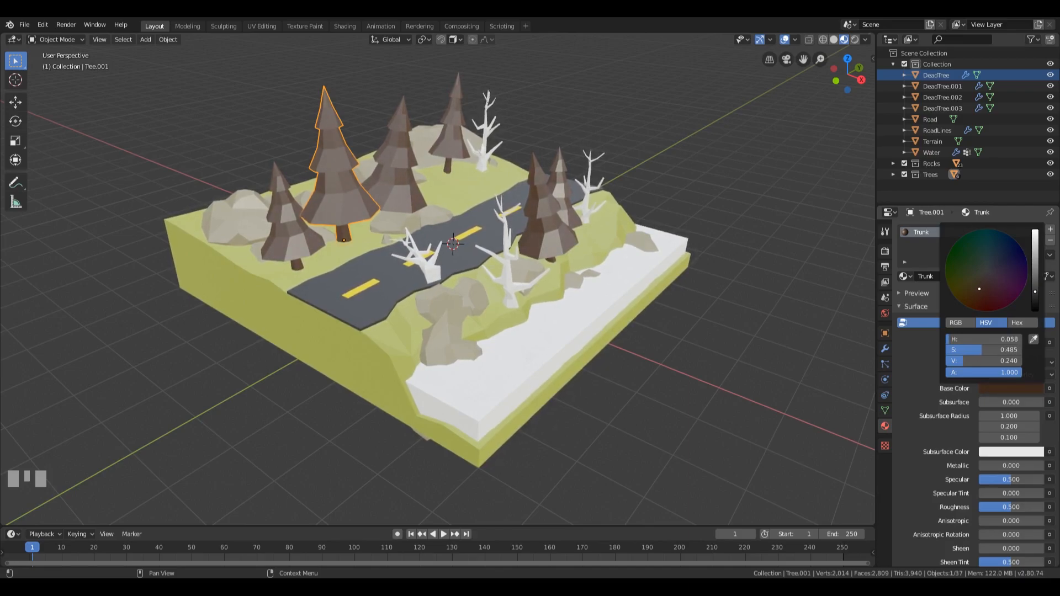
- Open the tallest pine tree's mesh in Edit Mode and deselect all of its geometry
{"action": "middle_click_drag", "start_coordinate": [436, 248], "coordinate": [469, 274], "text": "shift"}
{"action": "scroll", "coordinate": [512, 326], "scroll_direction": "up", "scroll_amount": 5}
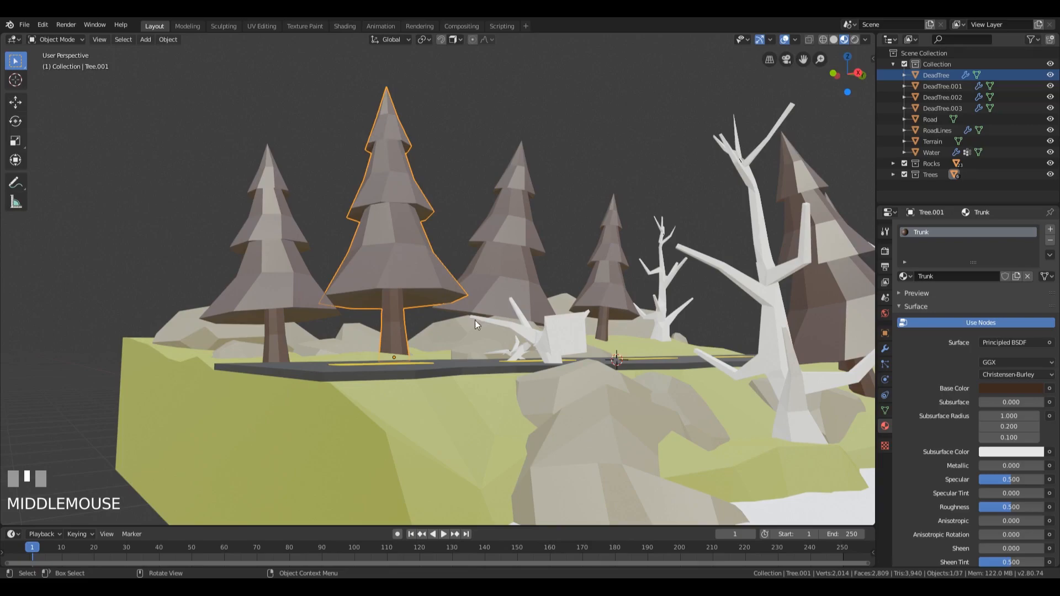
{"action": "middle_click_drag", "start_coordinate": [452, 237], "coordinate": [470, 275]}
{"action": "scroll", "coordinate": [437, 280], "scroll_direction": "down", "scroll_amount": 2}
{"action": "scroll", "coordinate": [429, 280], "scroll_direction": "up", "scroll_amount": 2}
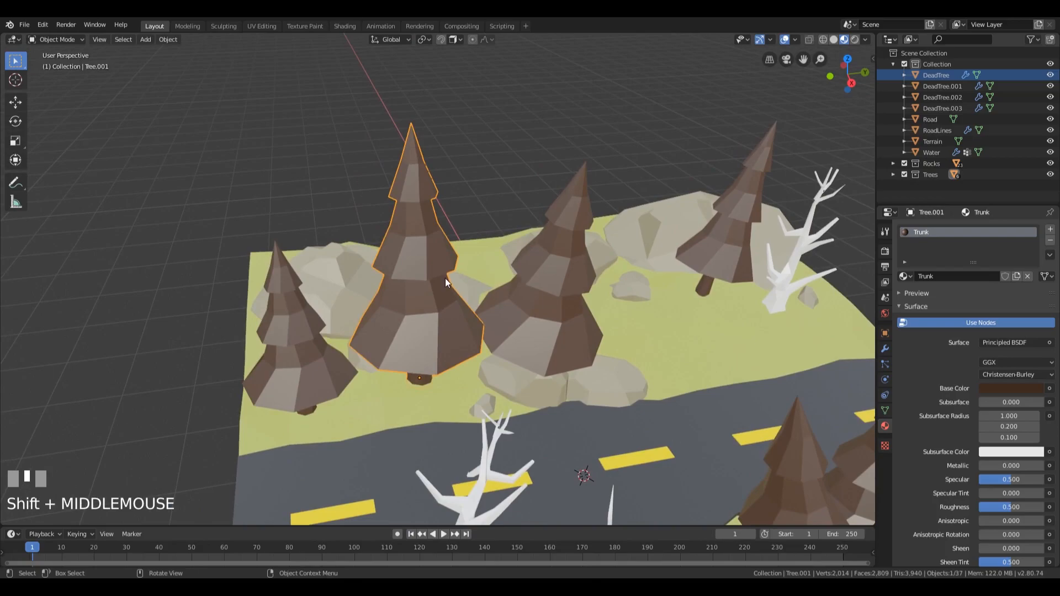
{"action": "key", "text": "Tab"}
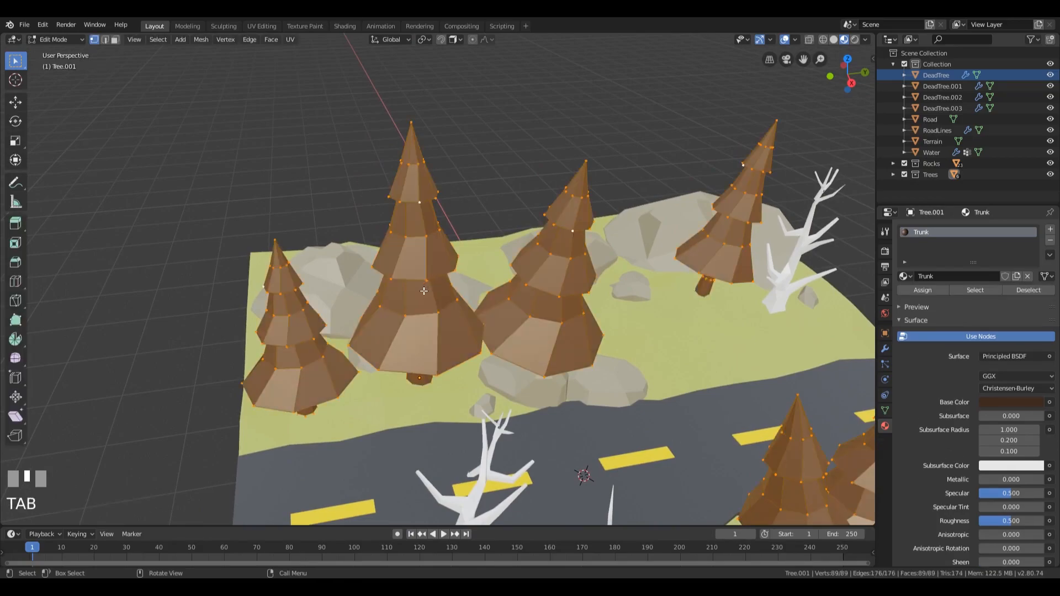
{"action": "scroll", "coordinate": [438, 309], "scroll_direction": "down", "scroll_amount": 4}
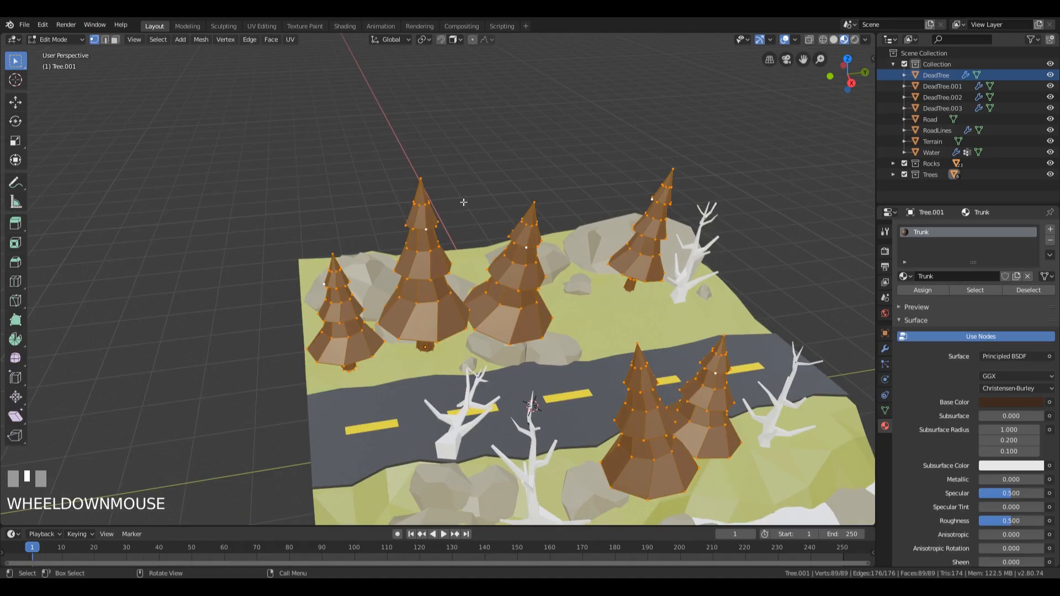
{"action": "middle_click_drag", "start_coordinate": [460, 204], "coordinate": [472, 246], "text": "shift"}
{"action": "scroll", "coordinate": [472, 246], "scroll_direction": "up", "scroll_amount": 3}
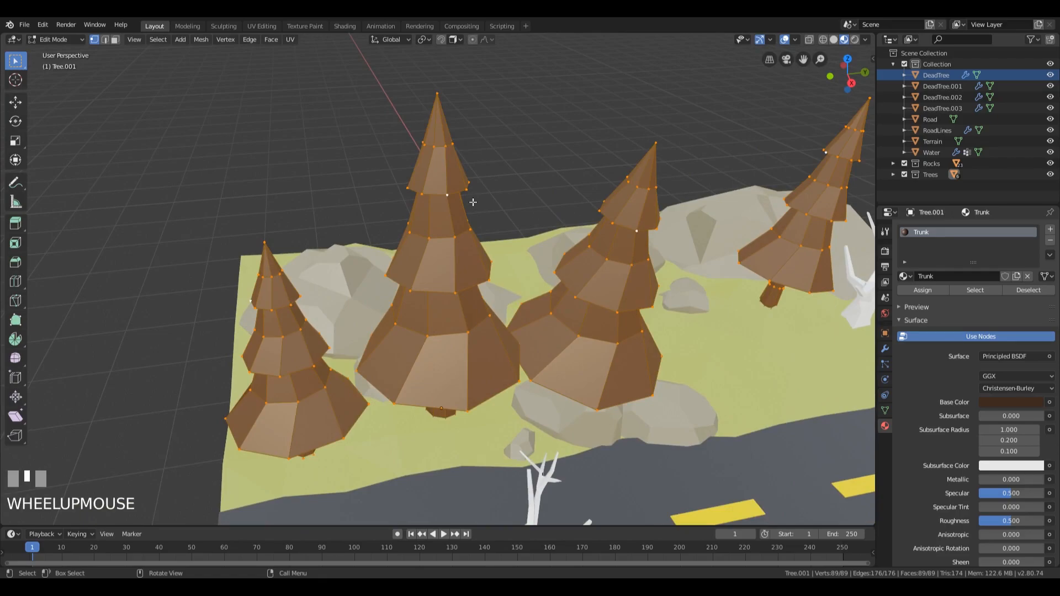
{"action": "key", "text": "a"}
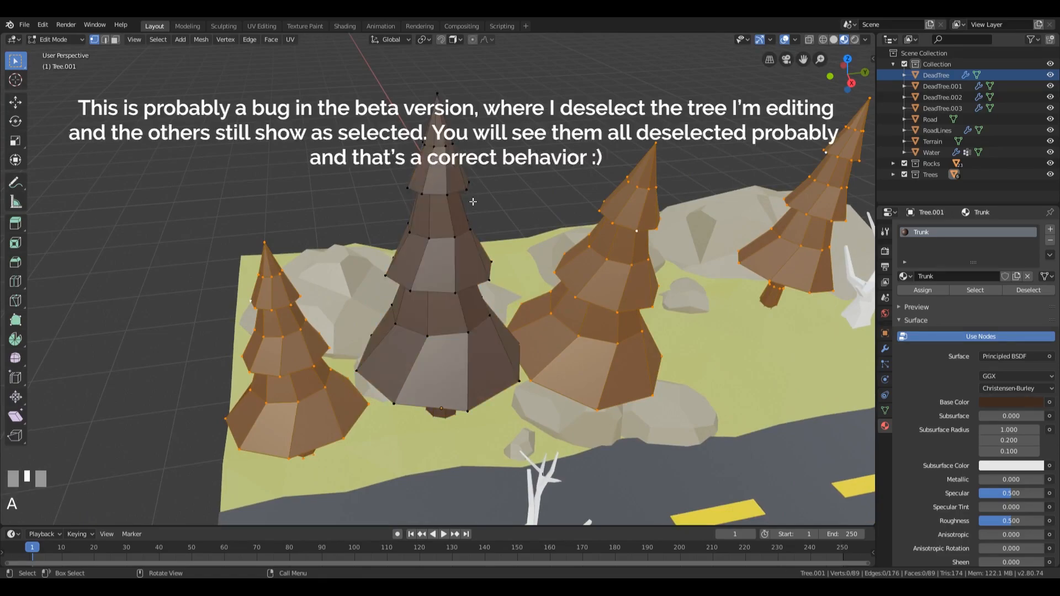
- Switch to face selection and select all the faces around the tip of the tallest pine tree
{"action": "scroll", "coordinate": [499, 227], "scroll_direction": "up", "scroll_amount": 2}
{"action": "middle_click_drag", "start_coordinate": [500, 228], "coordinate": [495, 170]}
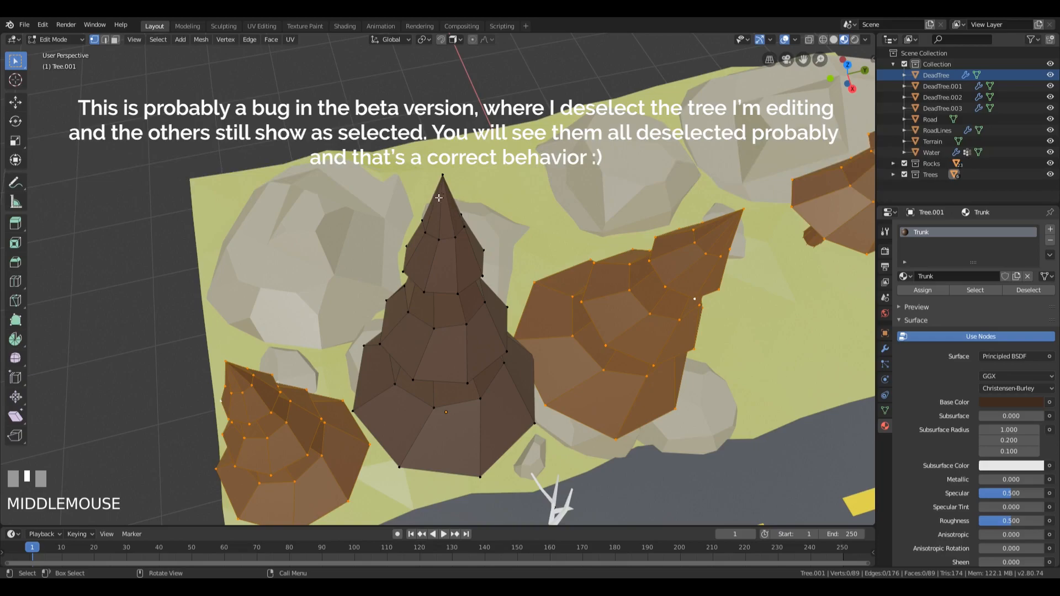
{"action": "left_click_drag", "start_coordinate": [436, 171], "coordinate": [462, 195]}
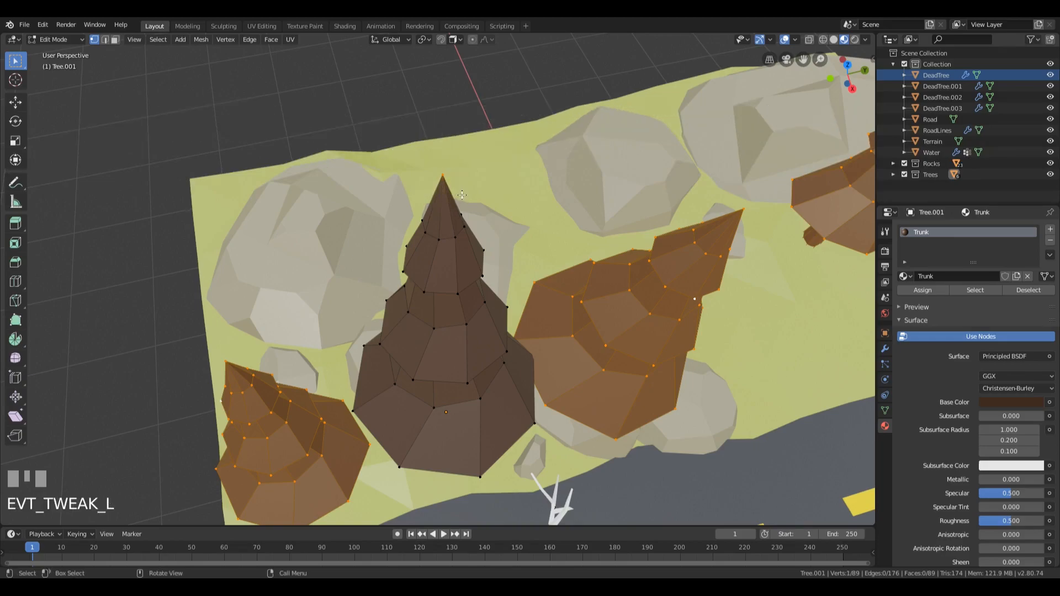
{"action": "key", "text": "3"}
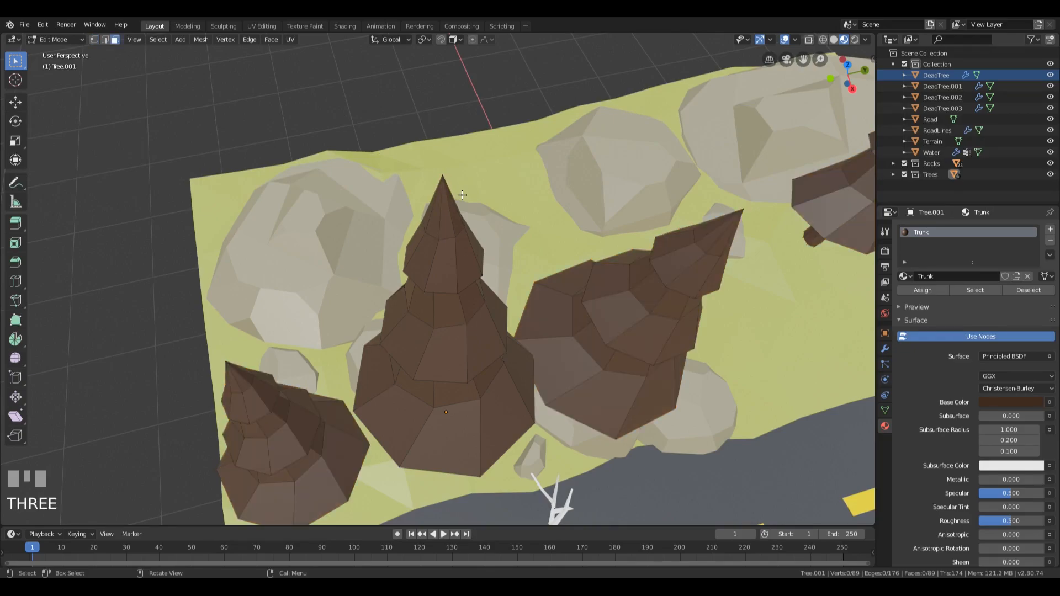
{"action": "left_click_drag", "start_coordinate": [410, 148], "coordinate": [472, 201]}
{"action": "middle_click_drag", "start_coordinate": [483, 189], "coordinate": [470, 208]}
{"action": "scroll", "coordinate": [482, 187], "scroll_direction": "down", "scroll_amount": 1}
{"action": "scroll", "coordinate": [463, 171], "scroll_direction": "up", "scroll_amount": 2}
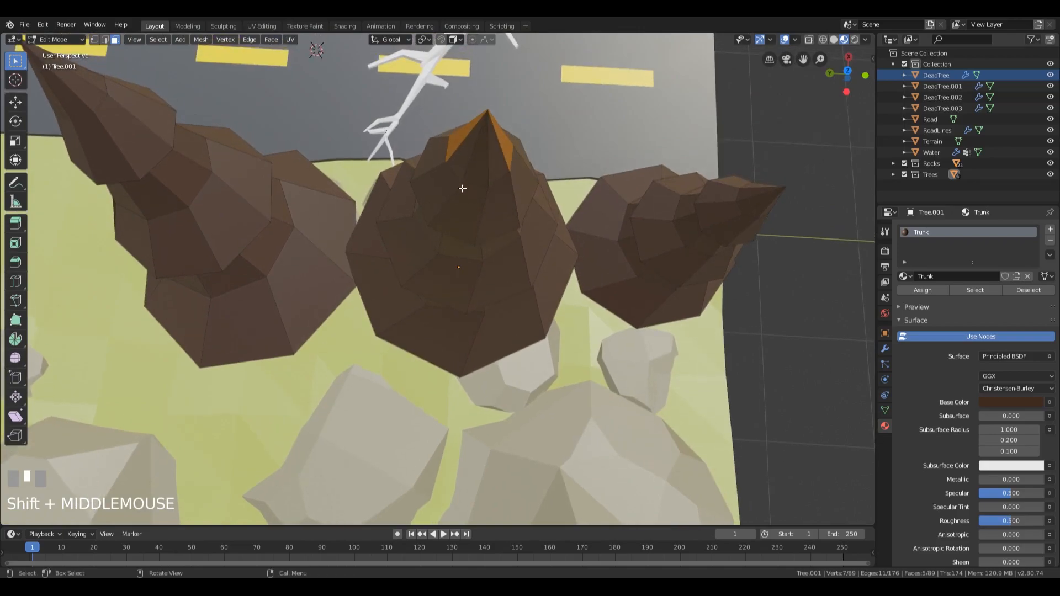
{"action": "left_click", "coordinate": [462, 153], "text": "shift"}
{"action": "left_click", "coordinate": [473, 169], "text": "shift"}
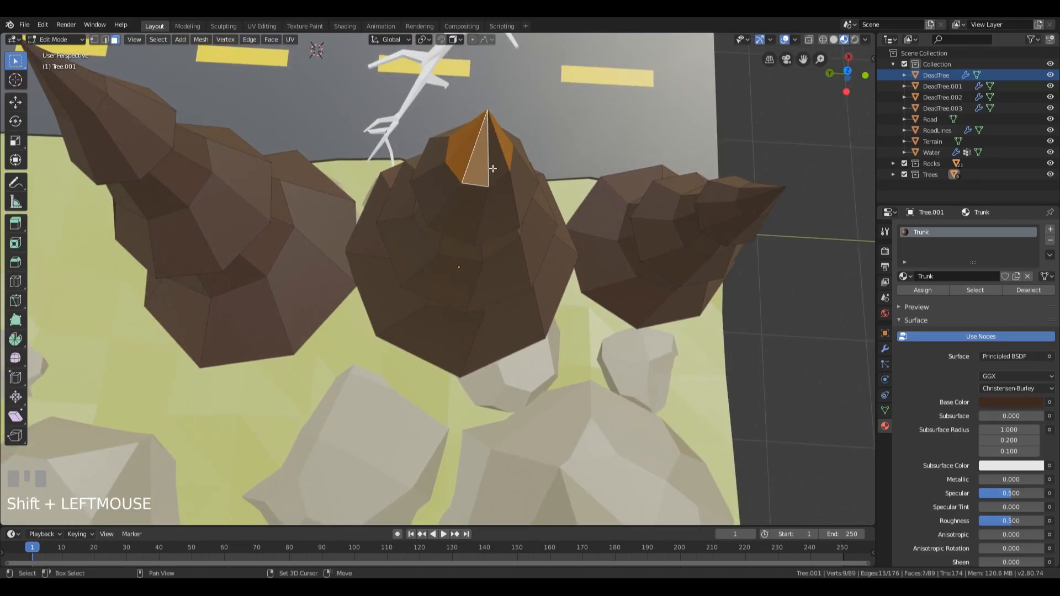
{"action": "left_click", "coordinate": [499, 155], "text": "shift"}
{"action": "middle_click_drag", "start_coordinate": [395, 206], "coordinate": [473, 268]}
{"action": "scroll", "coordinate": [479, 282], "scroll_direction": "down", "scroll_amount": 4}
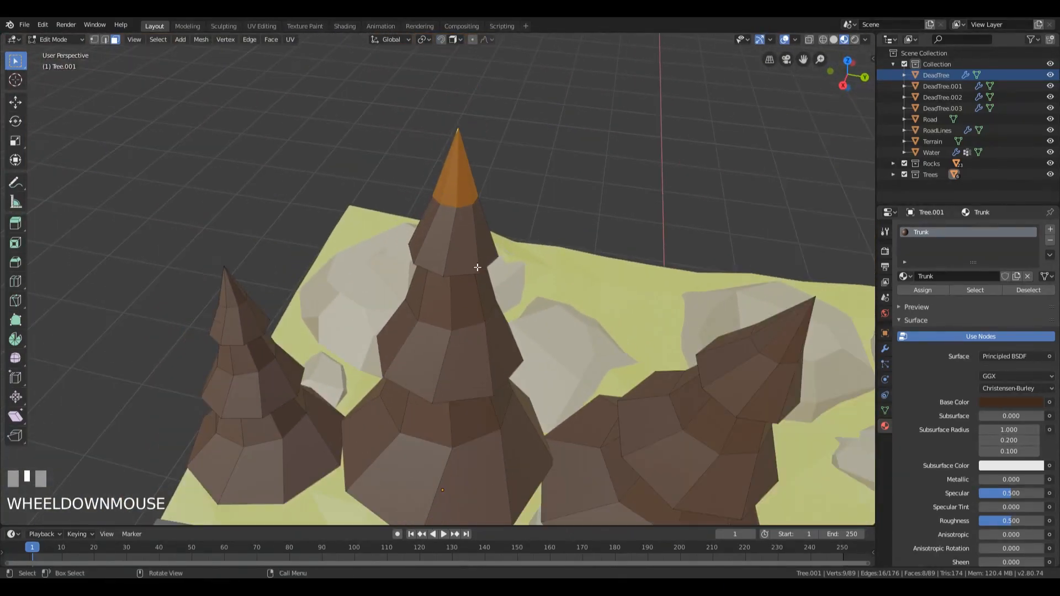
- Grow the face selection from the tip of the tallest pine tree until it covers all the foliage but not the trunk
{"action": "middle_click_drag", "start_coordinate": [483, 315], "coordinate": [543, 269]}
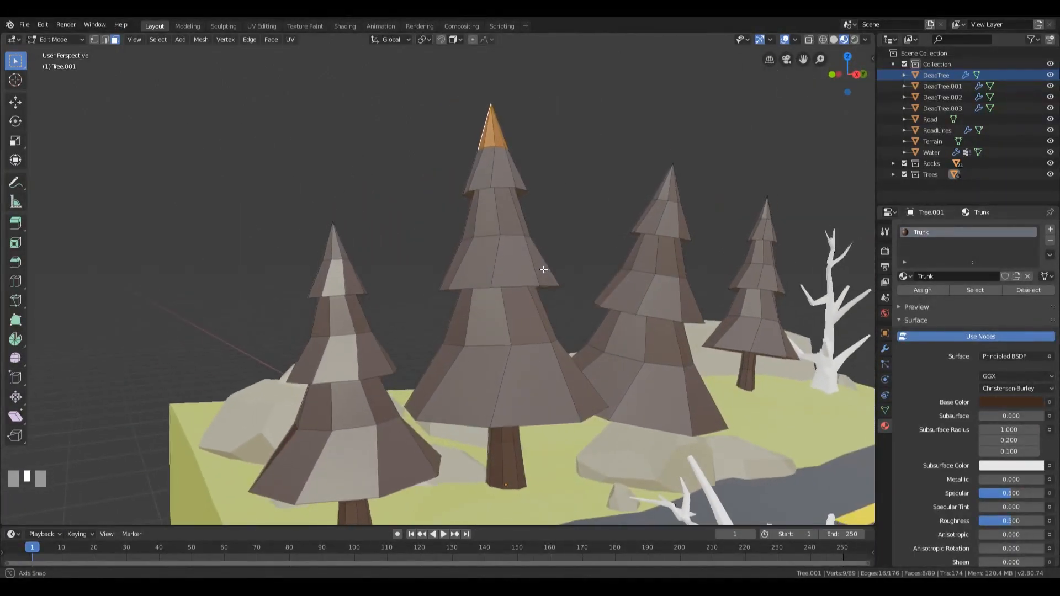
{"action": "scroll", "coordinate": [624, 273], "scroll_direction": "down", "scroll_amount": 2}
{"action": "scroll", "coordinate": [624, 274], "scroll_direction": "up", "scroll_amount": 2}
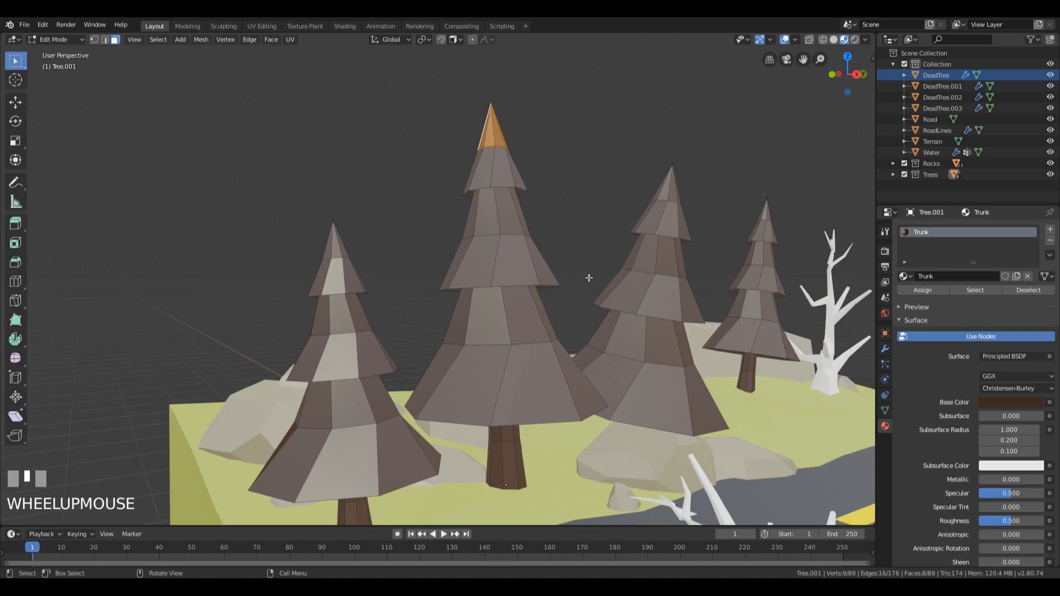
{"action": "key", "text": "ctrl"}
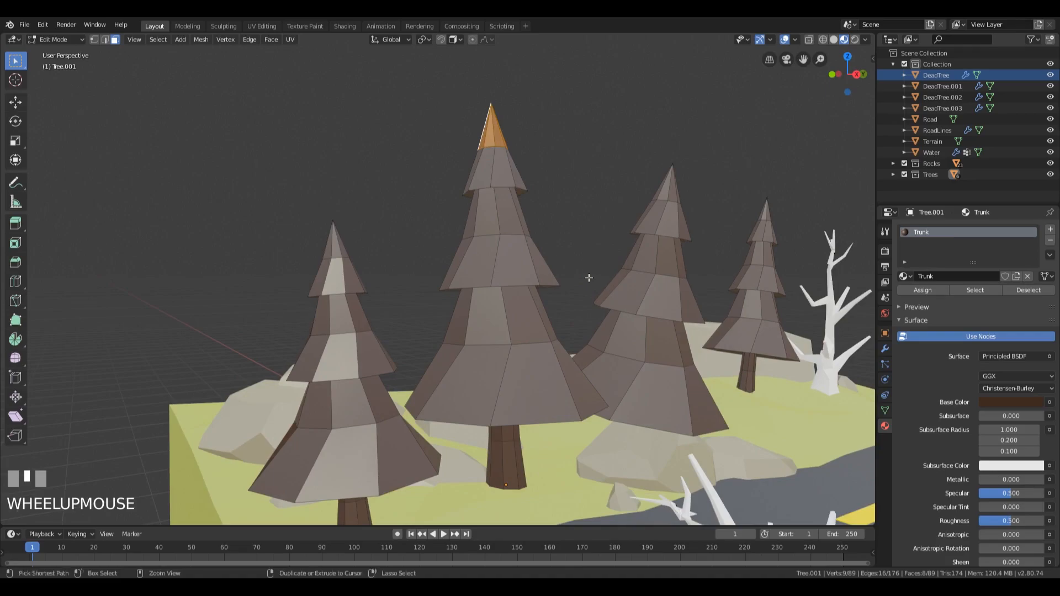
{"action": "key", "text": "ctrl+KP_Add"}
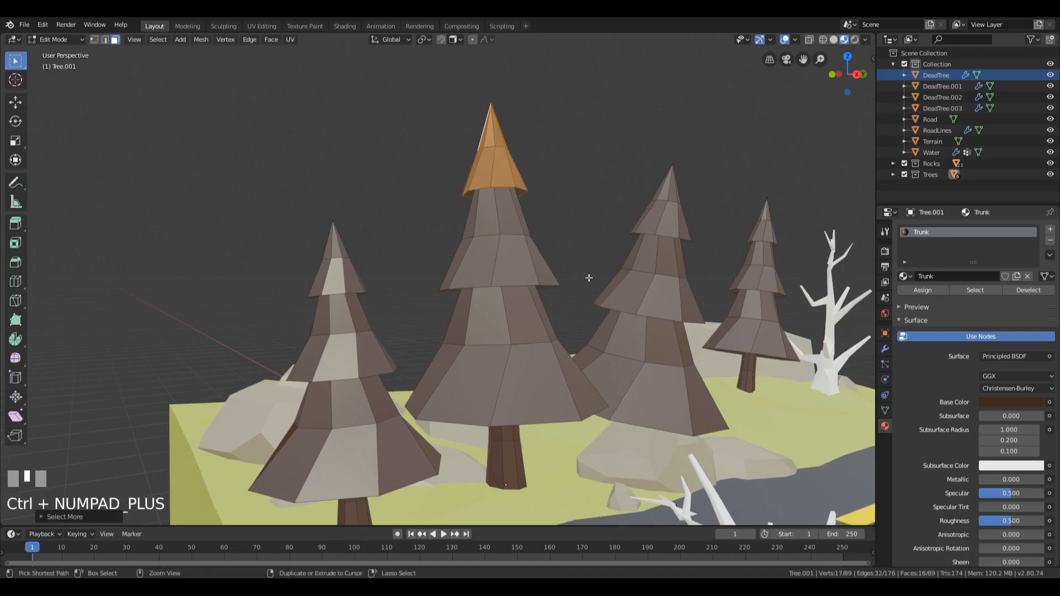
{"action": "key", "text": "ctrl+KP_Add"}
{"action": "key", "text": "ctrl+KP_Add"}
{"action": "key", "text": "ctrl+KP_Add"}
{"action": "key", "text": "ctrl+KP_Add"}
{"action": "key", "text": "ctrl+KP_Add"}
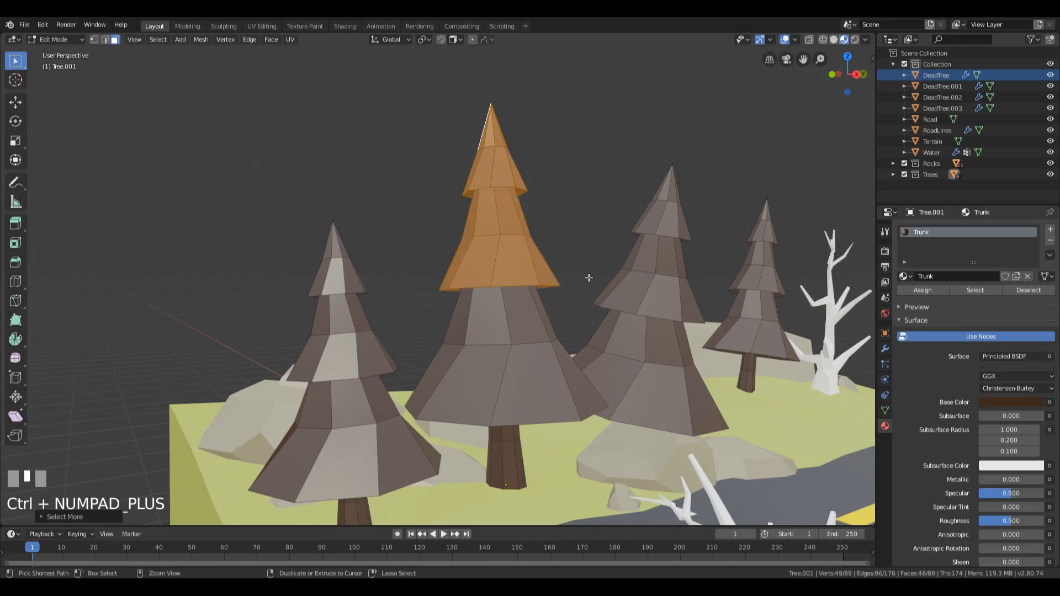
{"action": "key", "text": "ctrl+KP_Add"}
{"action": "key", "text": "ctrl+KP_Add"}
{"action": "middle_click_drag", "start_coordinate": [531, 322], "coordinate": [524, 362]}
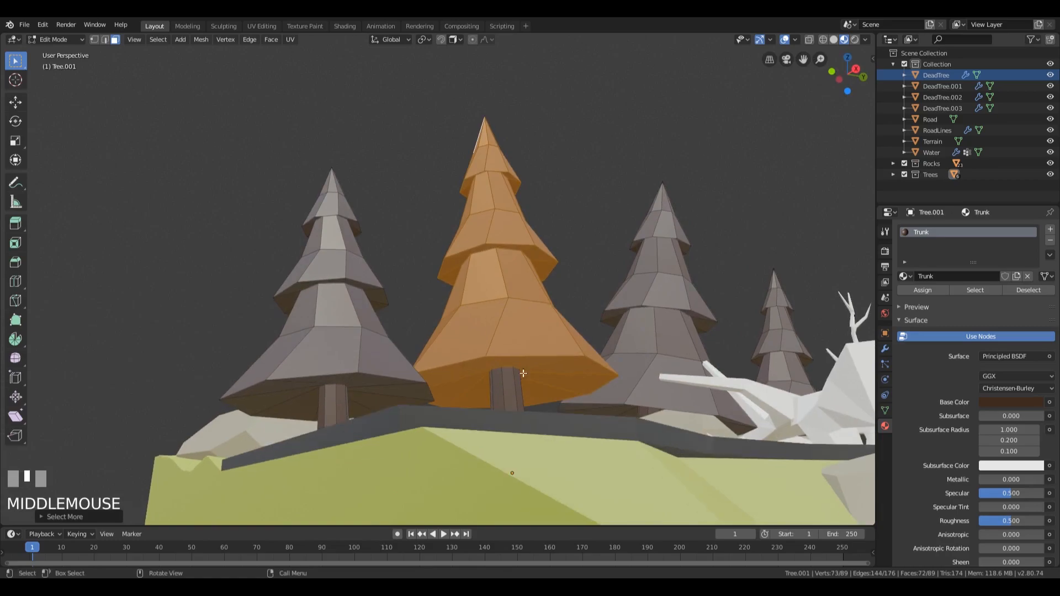
{"action": "middle_click_drag", "start_coordinate": [679, 178], "coordinate": [635, 260]}
{"action": "scroll", "coordinate": [585, 342], "scroll_direction": "down", "scroll_amount": 2}
{"action": "middle_click_drag", "start_coordinate": [586, 343], "coordinate": [558, 330], "text": "shift"}
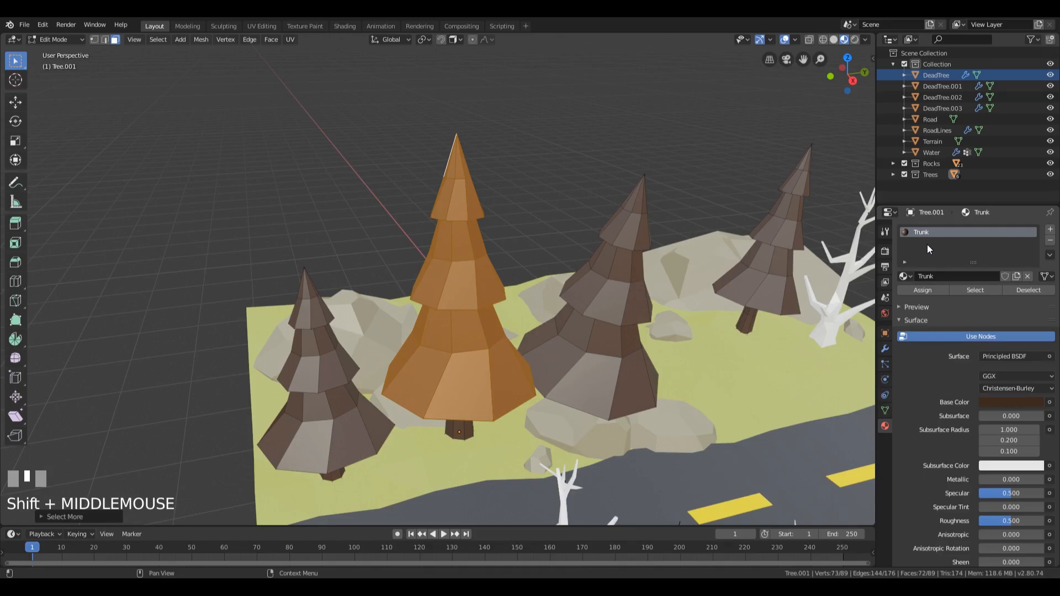
- Add a second material slot to the pine tree with a new material named Tree
{"action": "left_click", "coordinate": [1051, 231]}
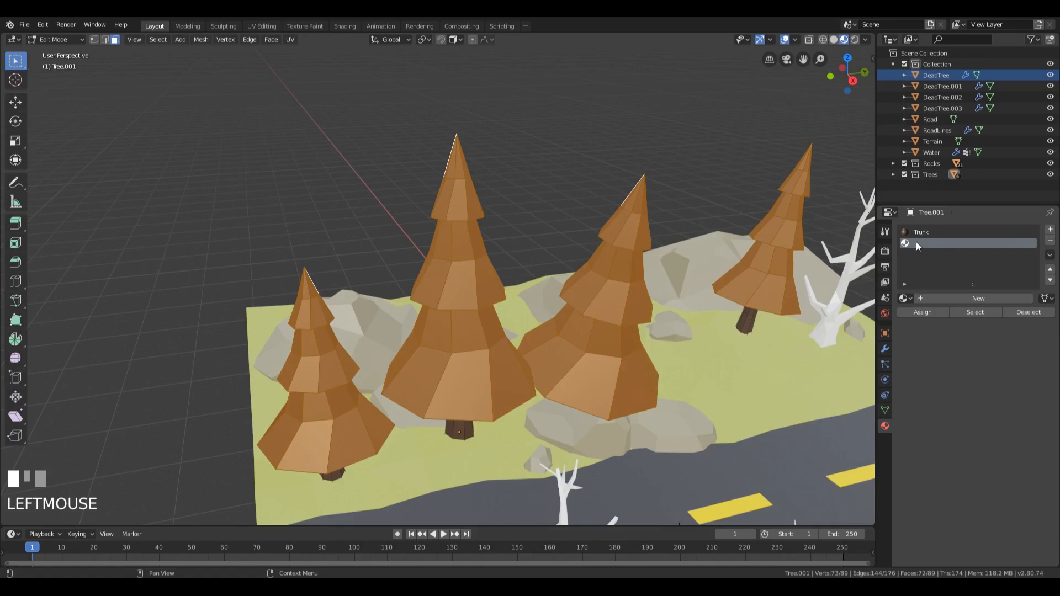
{"action": "left_click", "coordinate": [905, 300]}
{"action": "left_click", "coordinate": [904, 297]}
{"action": "left_click", "coordinate": [946, 299]}
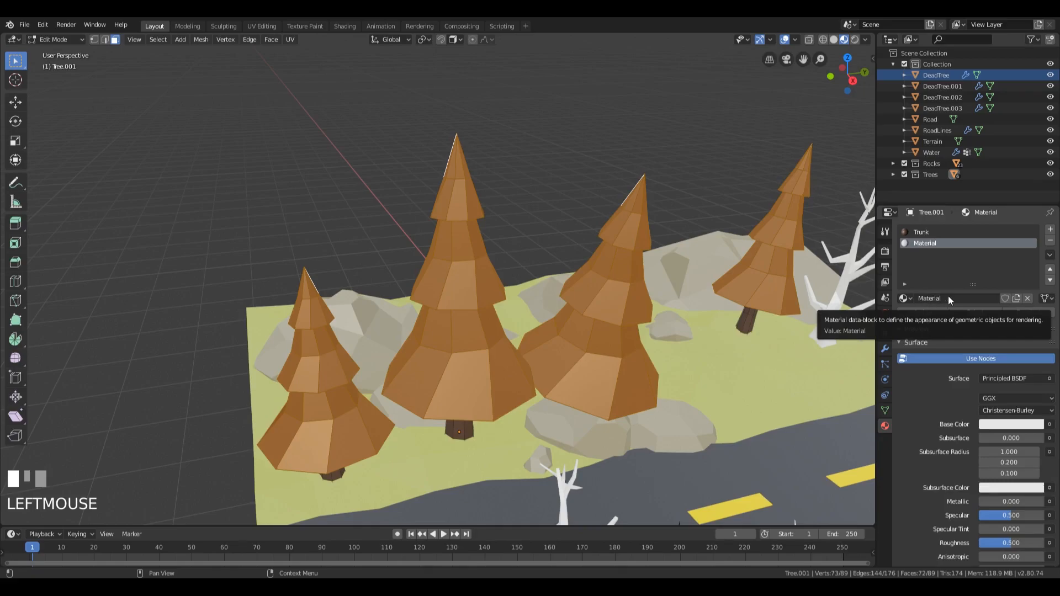
{"action": "double_click", "coordinate": [927, 243]}
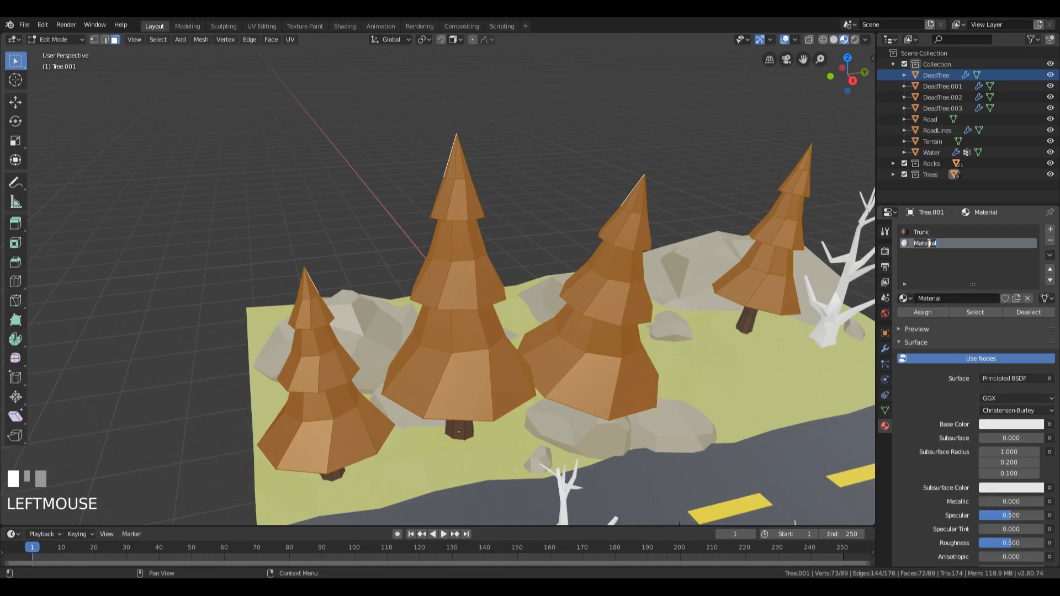
{"action": "type", "text": "Tree"}
{"action": "key", "text": "Return"}
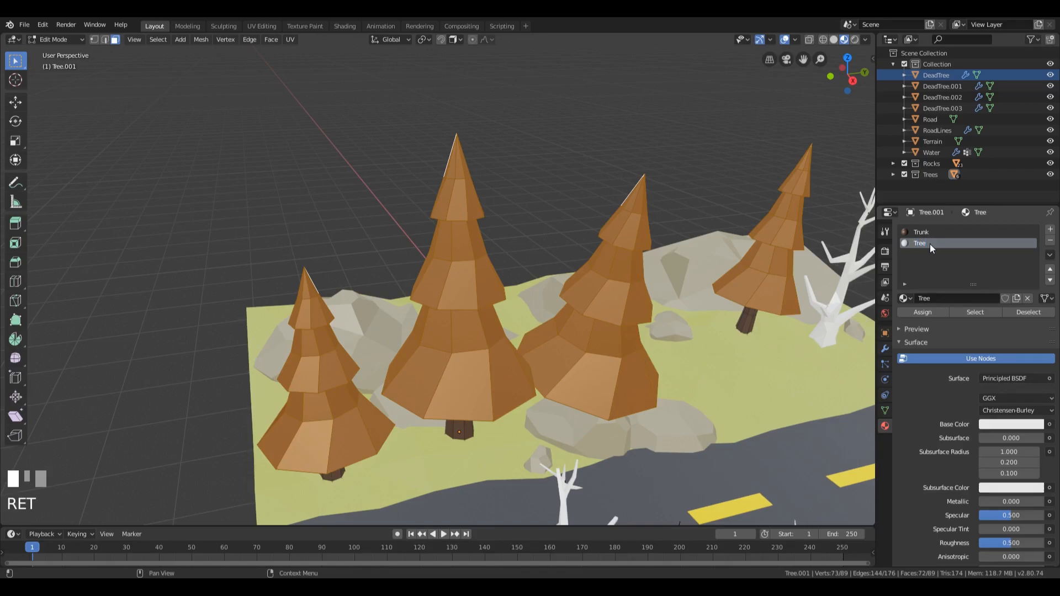
- Set the Tree material's base color to olive green
{"action": "left_click", "coordinate": [1005, 426]}
{"action": "left_click_drag", "start_coordinate": [982, 309], "coordinate": [964, 313]}
{"action": "left_click_drag", "start_coordinate": [1036, 288], "coordinate": [1036, 302]}
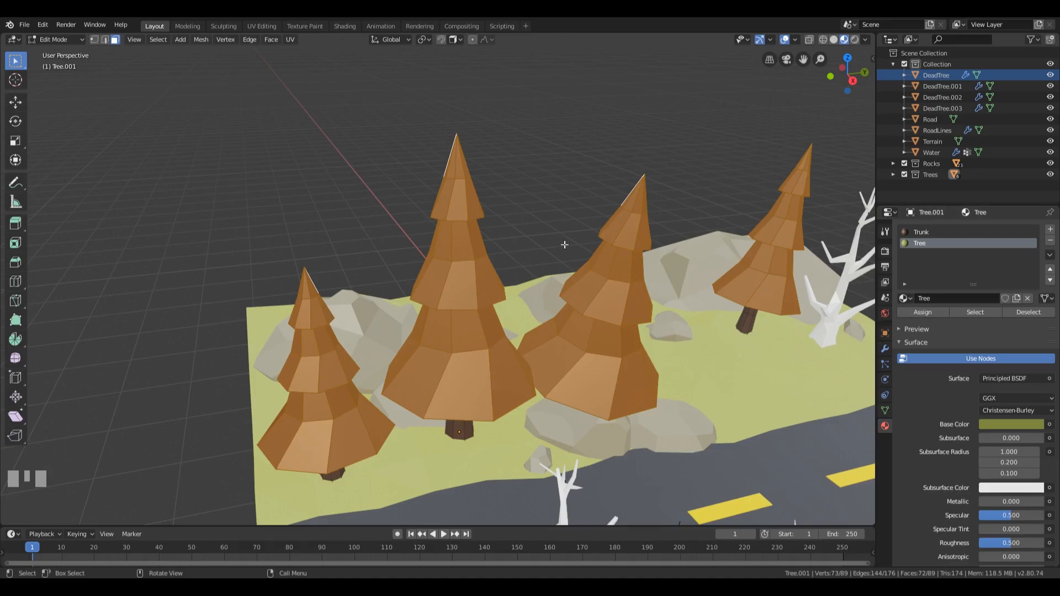
- Assign the Tree material to the selected foliage faces and return to Object Mode
{"action": "left_click", "coordinate": [932, 314]}
{"action": "scroll", "coordinate": [481, 368], "scroll_direction": "down", "scroll_amount": 4}
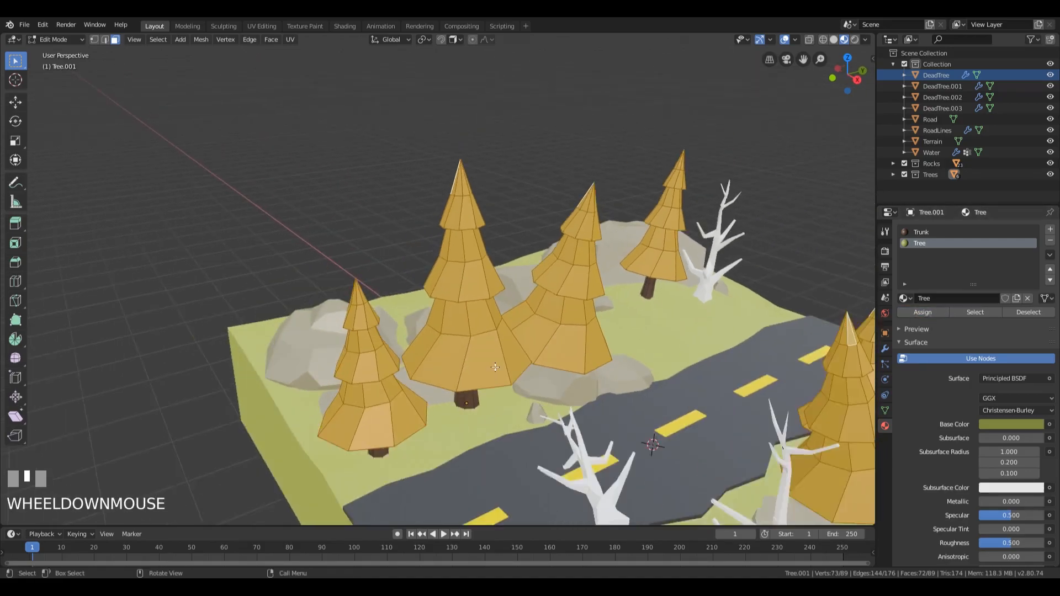
{"action": "scroll", "coordinate": [496, 368], "scroll_direction": "up", "scroll_amount": 2}
{"action": "middle_click_drag", "start_coordinate": [496, 367], "coordinate": [540, 333]}
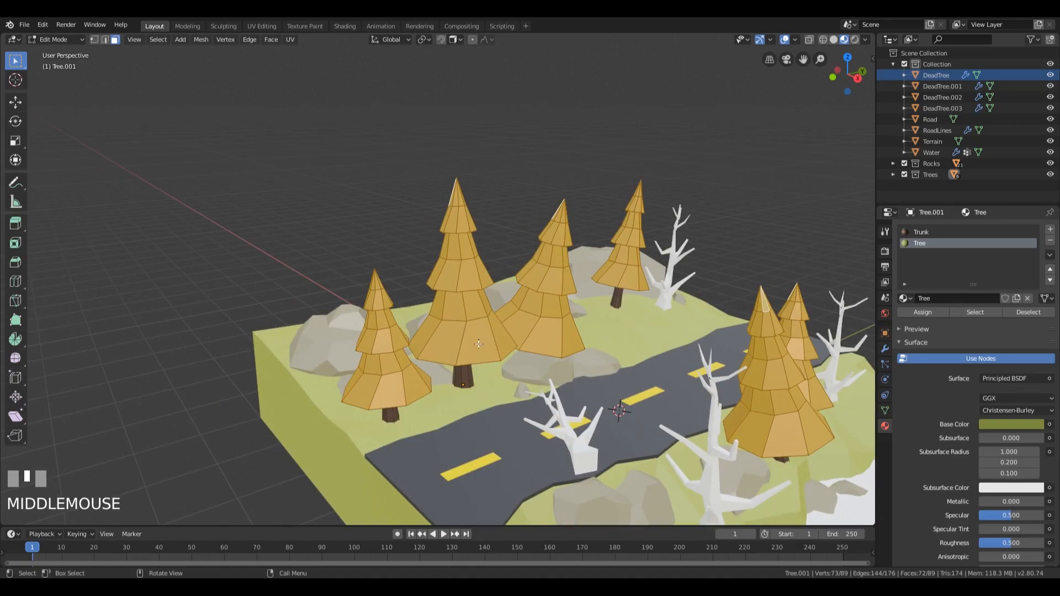
{"action": "key", "text": "Tab"}
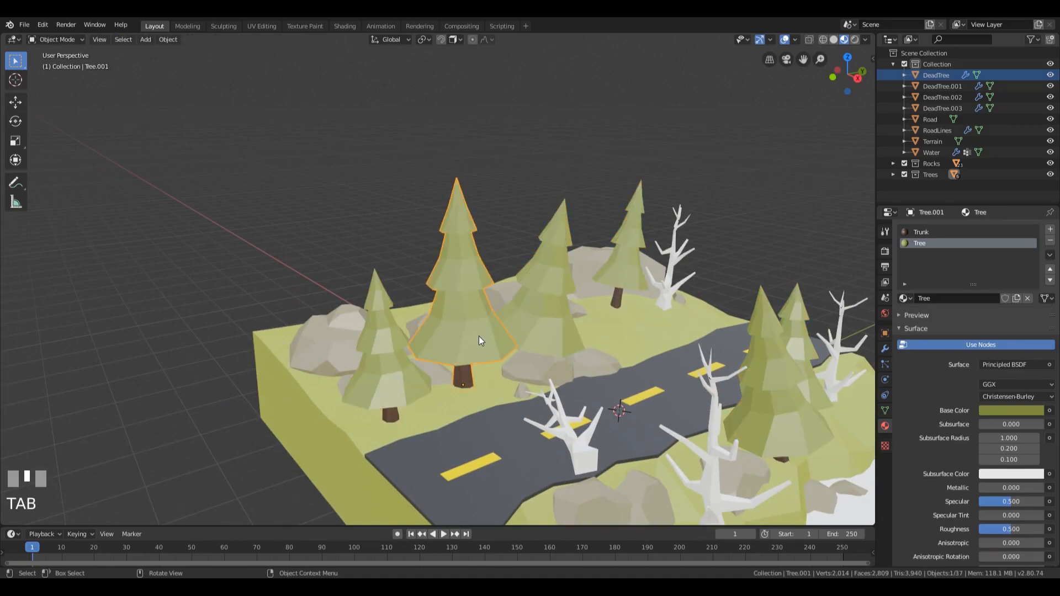
- Darken the Tree material's base color to a deeper olive green
{"action": "scroll", "coordinate": [613, 354], "scroll_direction": "down", "scroll_amount": 3}
{"action": "middle_click_drag", "start_coordinate": [611, 353], "coordinate": [601, 282], "text": "shift"}
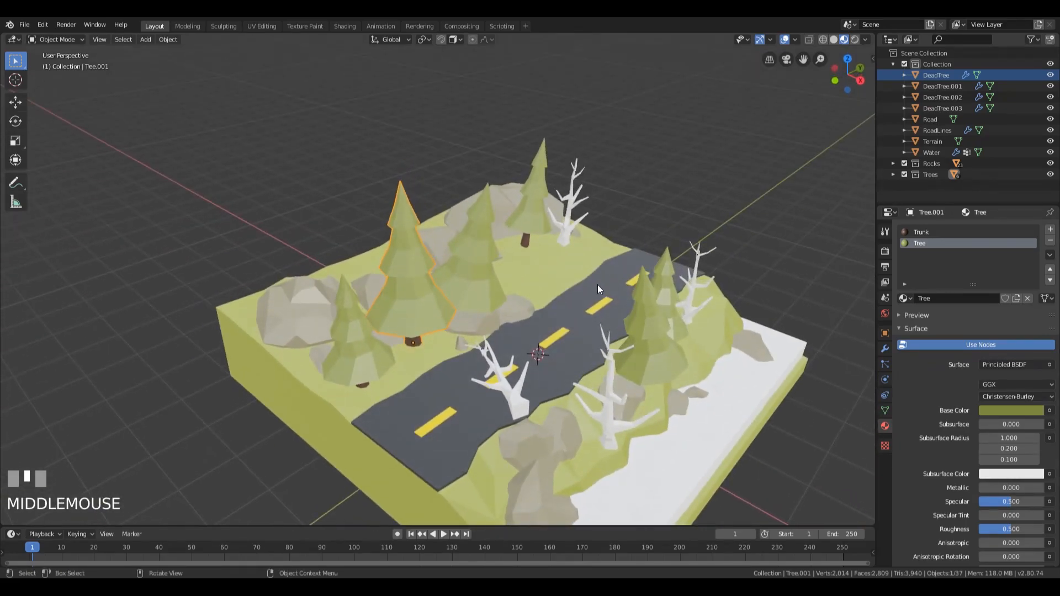
{"action": "left_click", "coordinate": [1018, 409]}
{"action": "left_click_drag", "start_coordinate": [1035, 293], "coordinate": [1036, 297]}
{"action": "mouse_move", "coordinate": [965, 299]}
{"action": "left_mouse_down"}
{"action": "mouse_move", "coordinate": [963, 310]}
{"action": "mouse_move", "coordinate": [965, 299]}
{"action": "left_mouse_up"}
{"action": "mouse_move", "coordinate": [721, 342]}
{"action": "middle_mouse_down"}
{"action": "mouse_move", "coordinate": [698, 324]}
{"action": "mouse_move", "coordinate": [718, 329]}
{"action": "middle_mouse_up"}
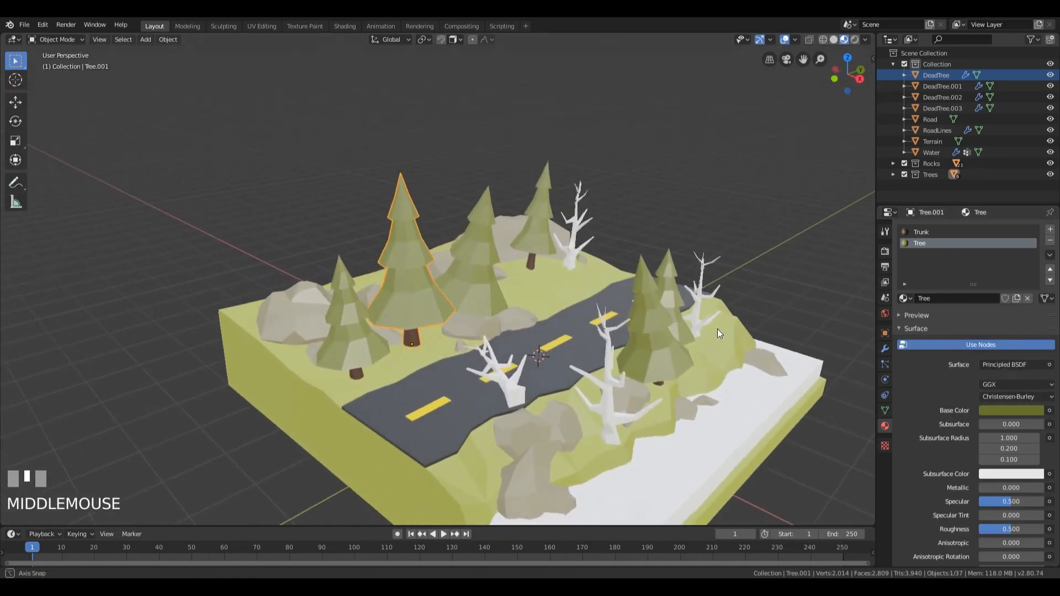
- Apply the existing Trunk material to the dead tree at the front edge of the road and deselect it
{"action": "left_click", "coordinate": [512, 385]}
{"action": "left_click", "coordinate": [903, 276]}
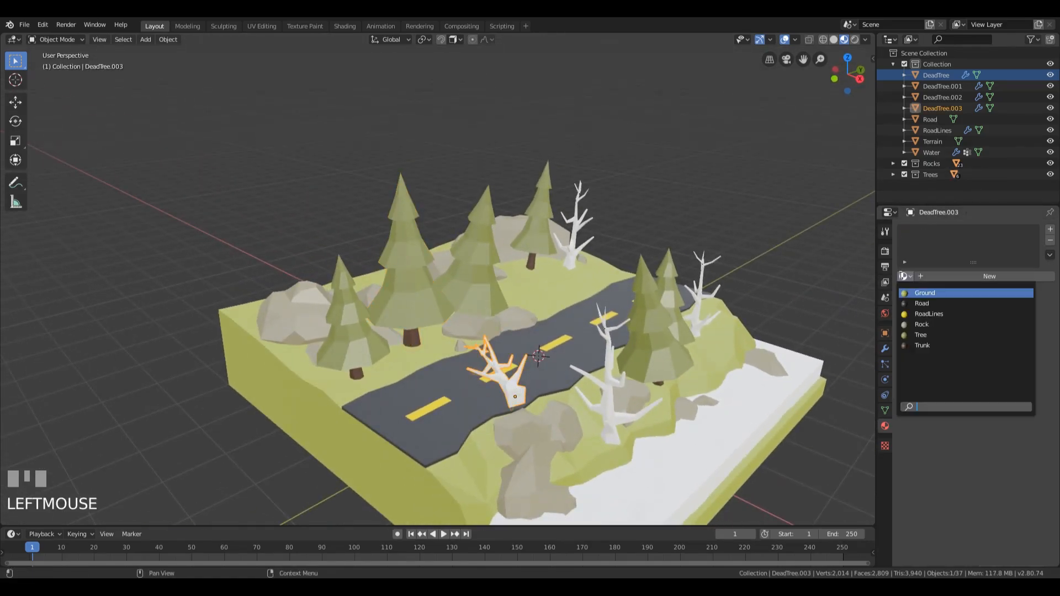
{"action": "left_click", "coordinate": [922, 346]}
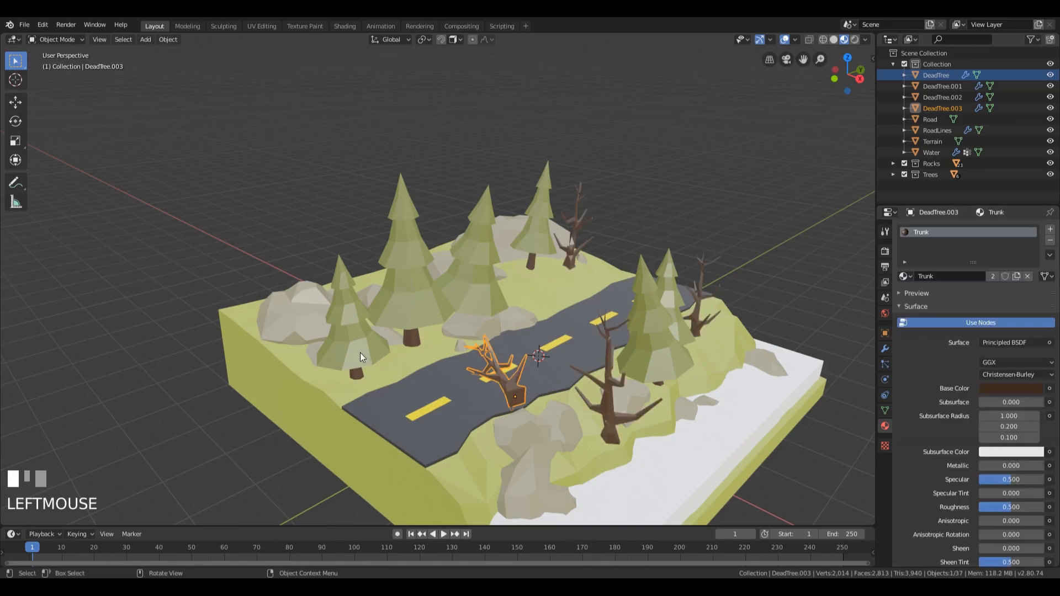
{"action": "left_click", "coordinate": [702, 199]}
- Create a new material on the water object and name it Water
{"action": "middle_click_drag", "start_coordinate": [669, 270], "coordinate": [680, 303], "text": "shift"}
{"action": "middle_click_drag", "start_coordinate": [660, 257], "coordinate": [646, 264], "text": "shift"}
{"action": "scroll", "coordinate": [631, 267], "scroll_direction": "down", "scroll_amount": 1}
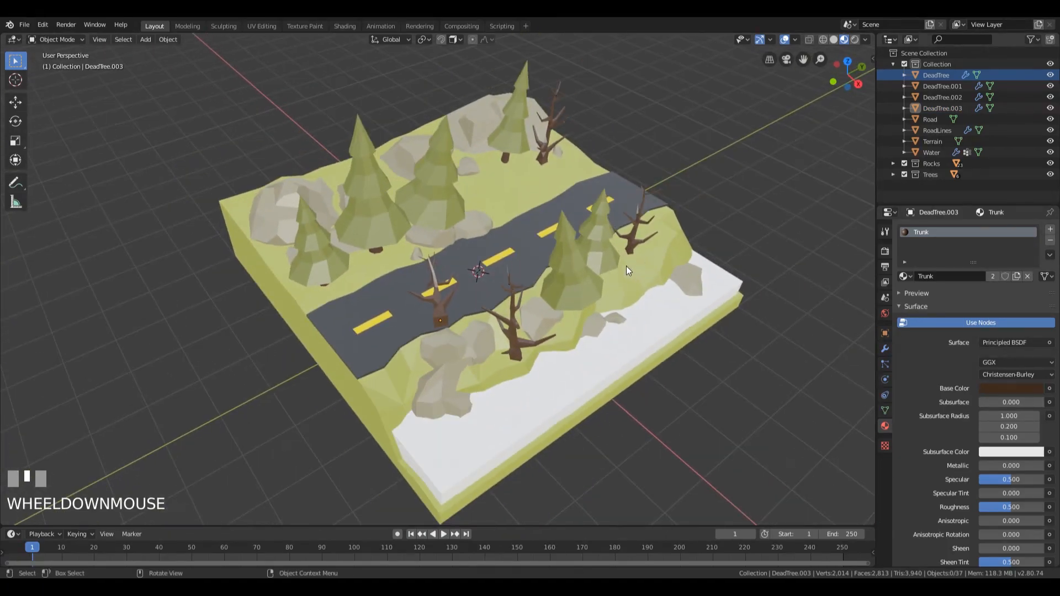
{"action": "middle_click_drag", "start_coordinate": [580, 276], "coordinate": [657, 352]}
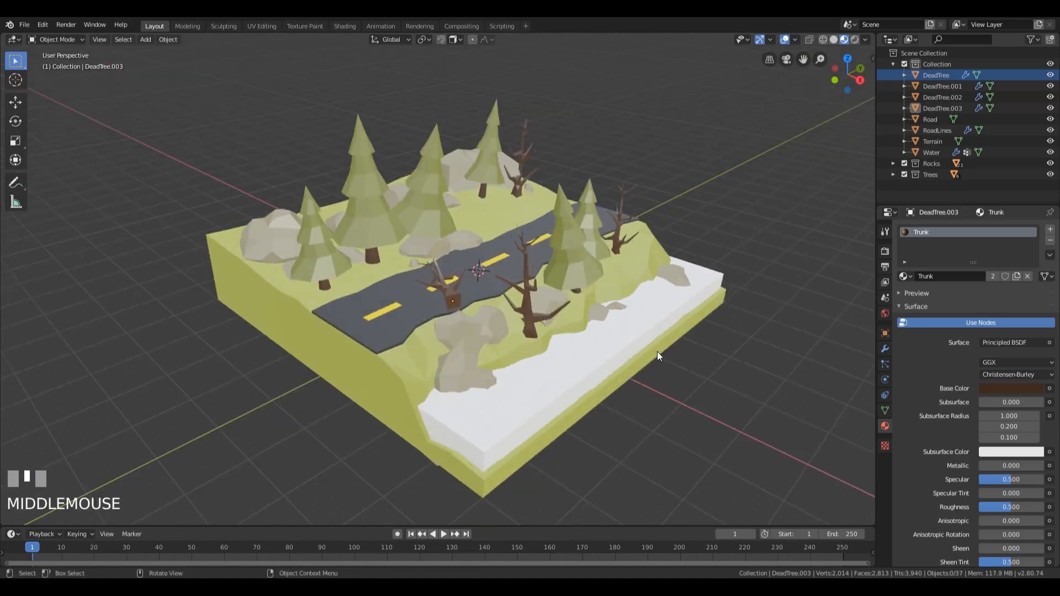
{"action": "left_click", "coordinate": [547, 389]}
{"action": "left_click", "coordinate": [953, 276]}
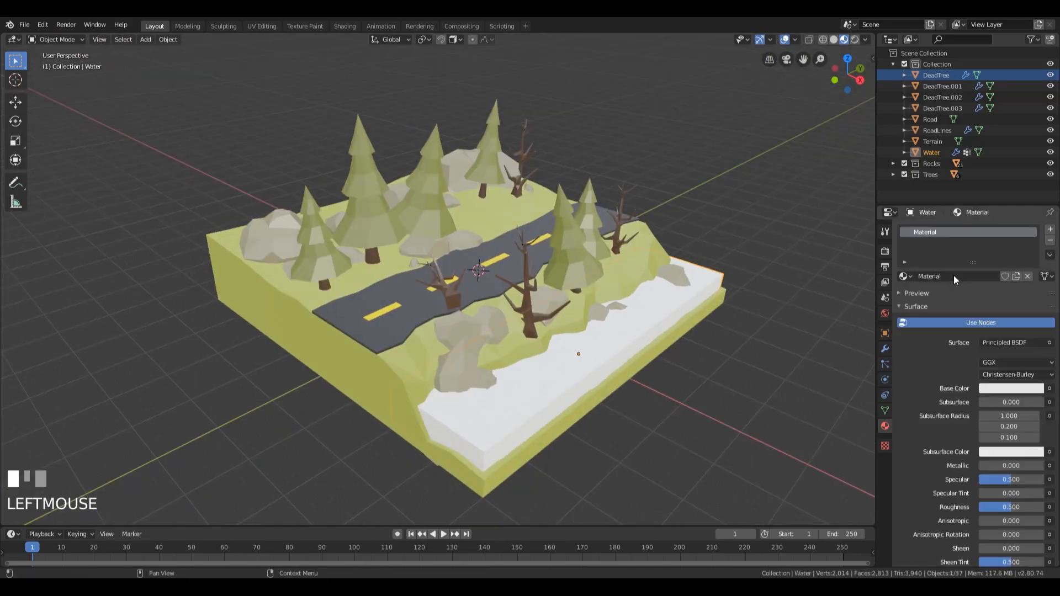
{"action": "double_click", "coordinate": [927, 232]}
{"action": "type", "text": "Water"}
{"action": "key", "text": "Return"}
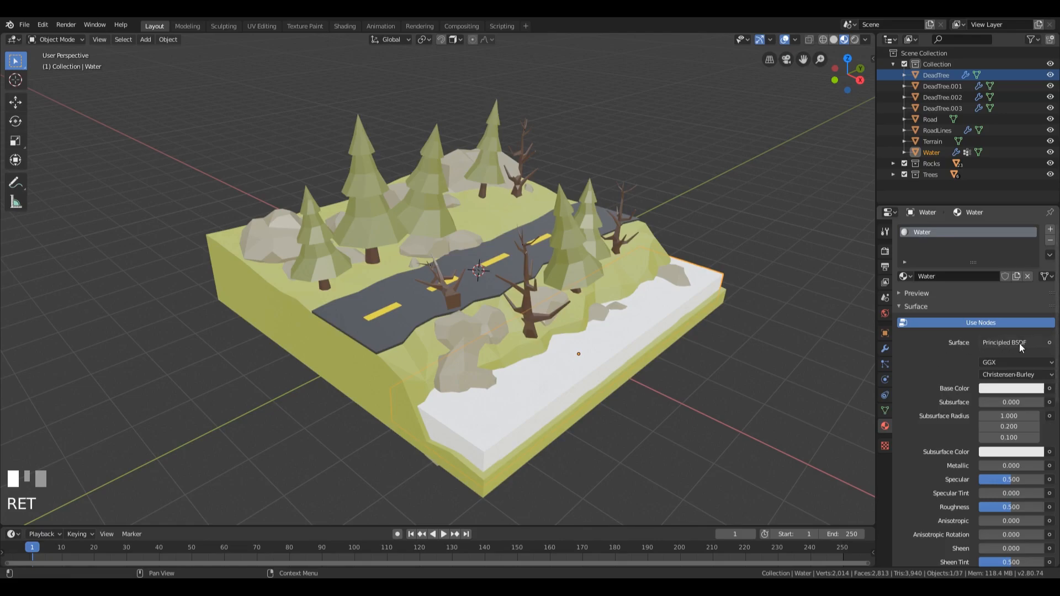
- Set the Water material's base color to light blue
{"action": "scroll", "coordinate": [899, 403], "scroll_direction": "down", "scroll_amount": 5}
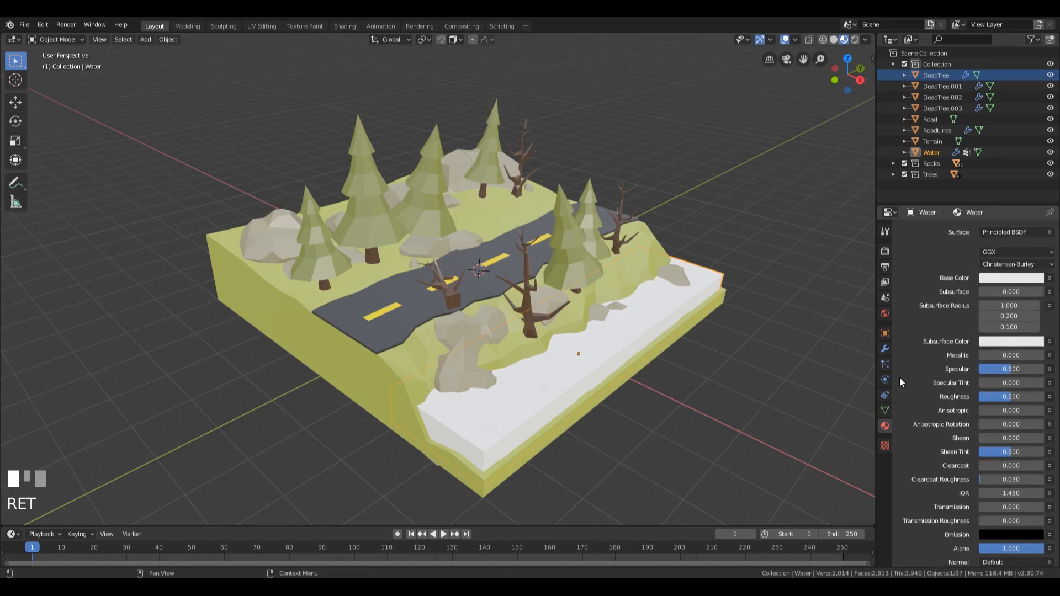
{"action": "scroll", "coordinate": [900, 378], "scroll_direction": "up", "scroll_amount": 2}
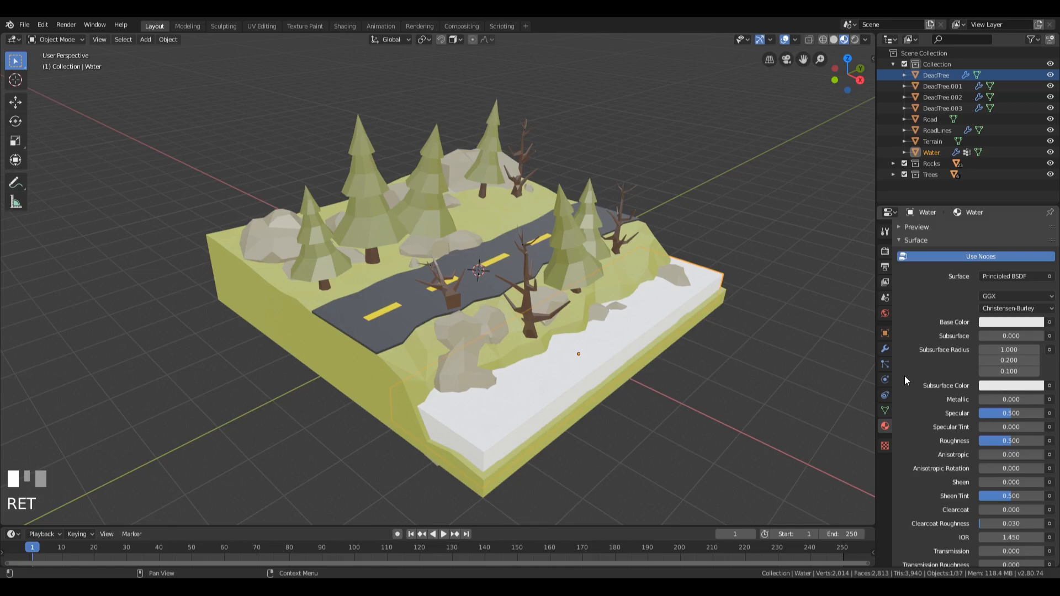
{"action": "scroll", "coordinate": [905, 377], "scroll_direction": "down", "scroll_amount": 3}
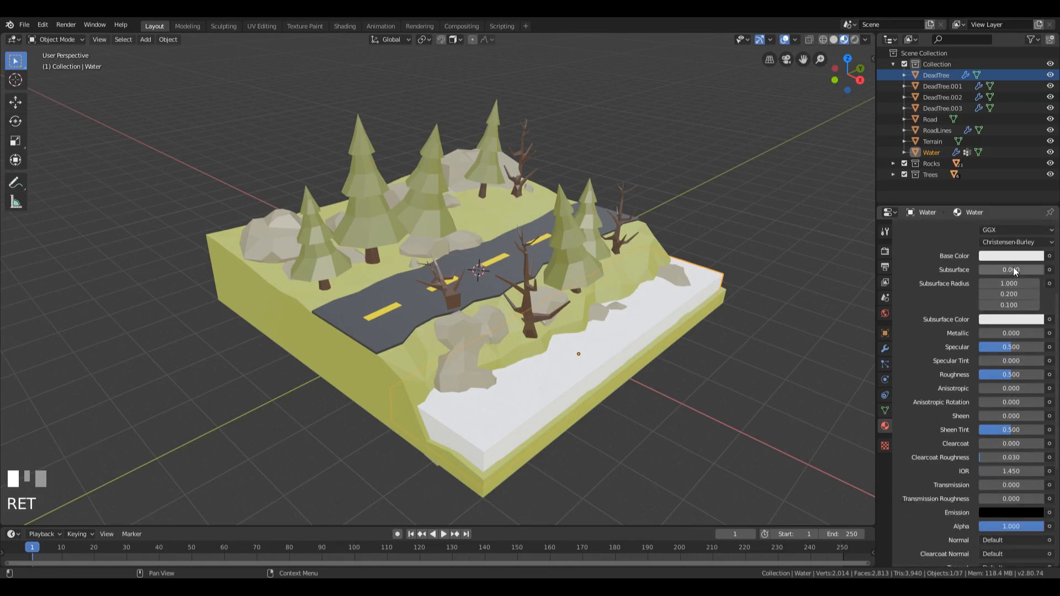
{"action": "scroll", "coordinate": [918, 343], "scroll_direction": "up", "scroll_amount": 2}
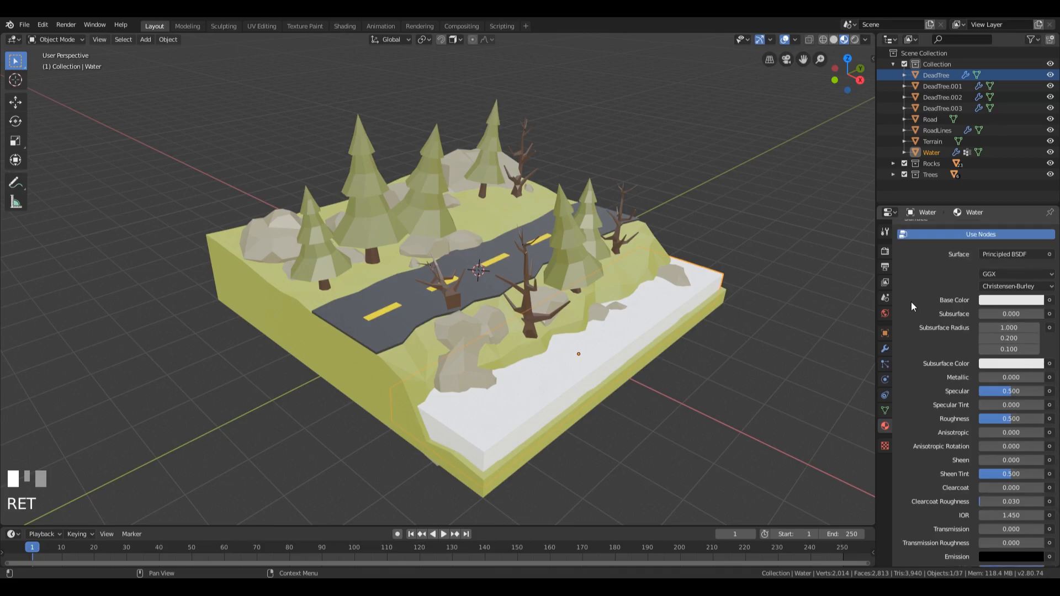
{"action": "left_click", "coordinate": [998, 301]}
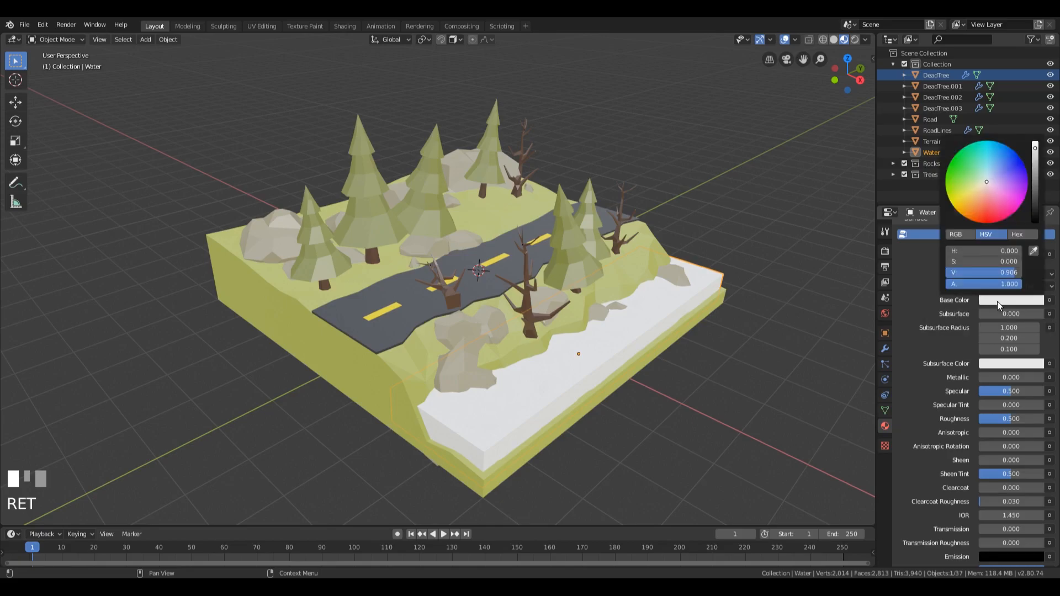
{"action": "left_click", "coordinate": [999, 145]}
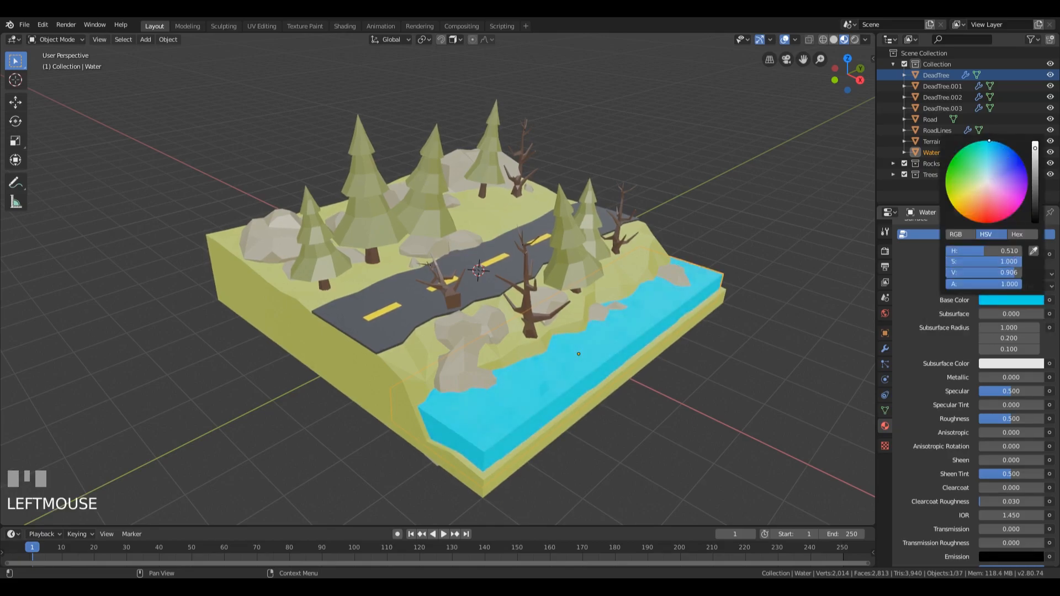
{"action": "left_click", "coordinate": [992, 163]}
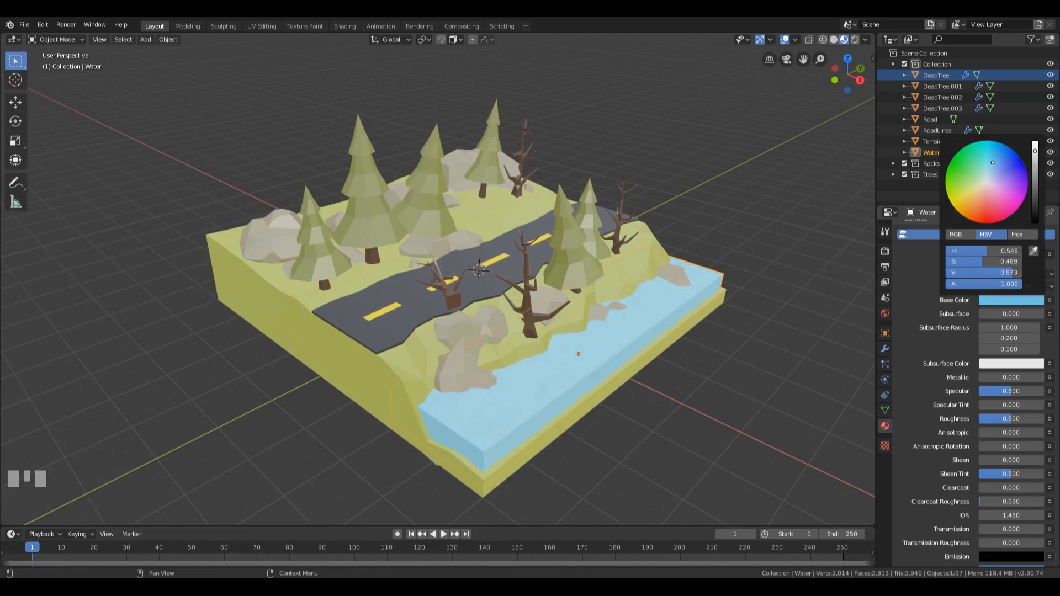
{"action": "left_click_drag", "start_coordinate": [992, 162], "coordinate": [991, 160]}
{"action": "middle_click_drag", "start_coordinate": [740, 323], "coordinate": [710, 369], "text": "shift"}
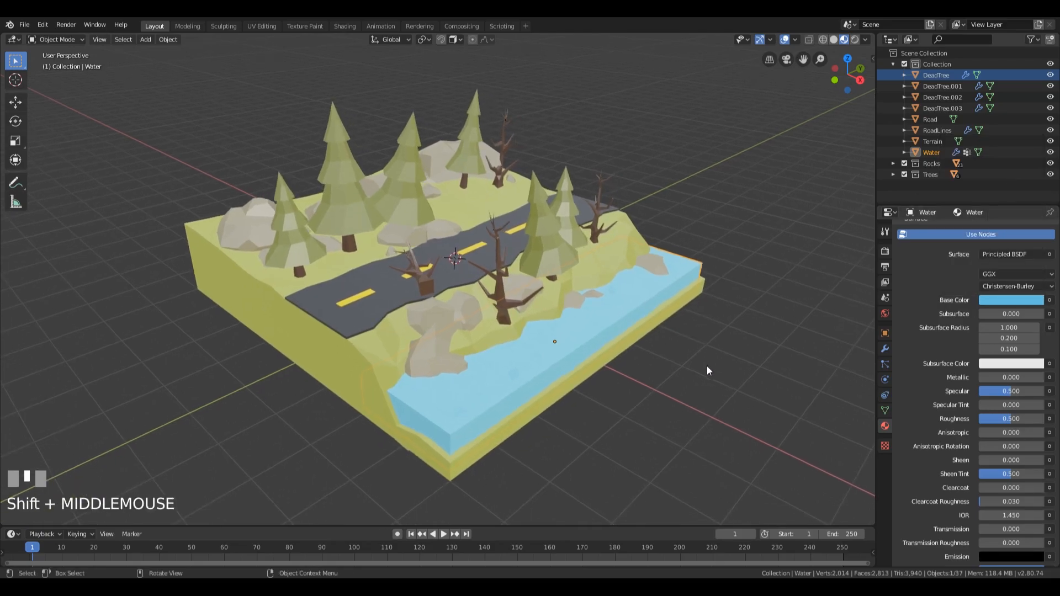
- Set the Water material's roughness to 0 and inspect the water surface up close
{"action": "scroll", "coordinate": [924, 381], "scroll_direction": "down", "scroll_amount": 3}
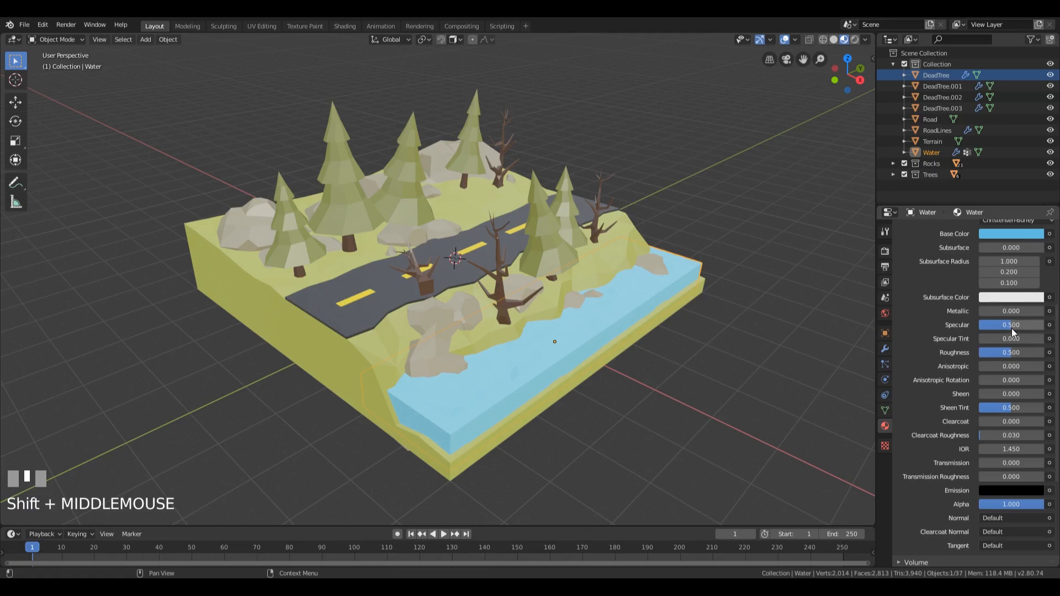
{"action": "left_click_drag", "start_coordinate": [1013, 352], "coordinate": [969, 352]}
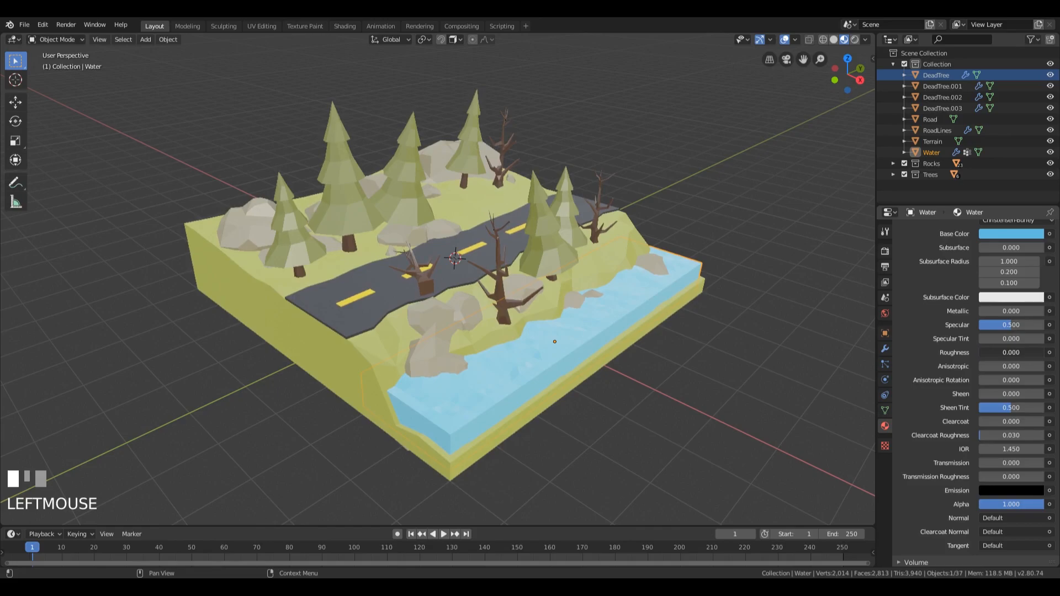
{"action": "mouse_move", "coordinate": [608, 325]}
{"action": "middle_mouse_down"}
{"action": "mouse_move", "coordinate": [641, 348]}
{"action": "mouse_move", "coordinate": [621, 318]}
{"action": "middle_mouse_up"}
{"action": "scroll", "coordinate": [625, 320], "scroll_direction": "up", "scroll_amount": 4}
{"action": "middle_click_drag", "start_coordinate": [731, 369], "coordinate": [640, 341]}
{"action": "scroll", "coordinate": [726, 362], "scroll_direction": "down", "scroll_amount": 3}
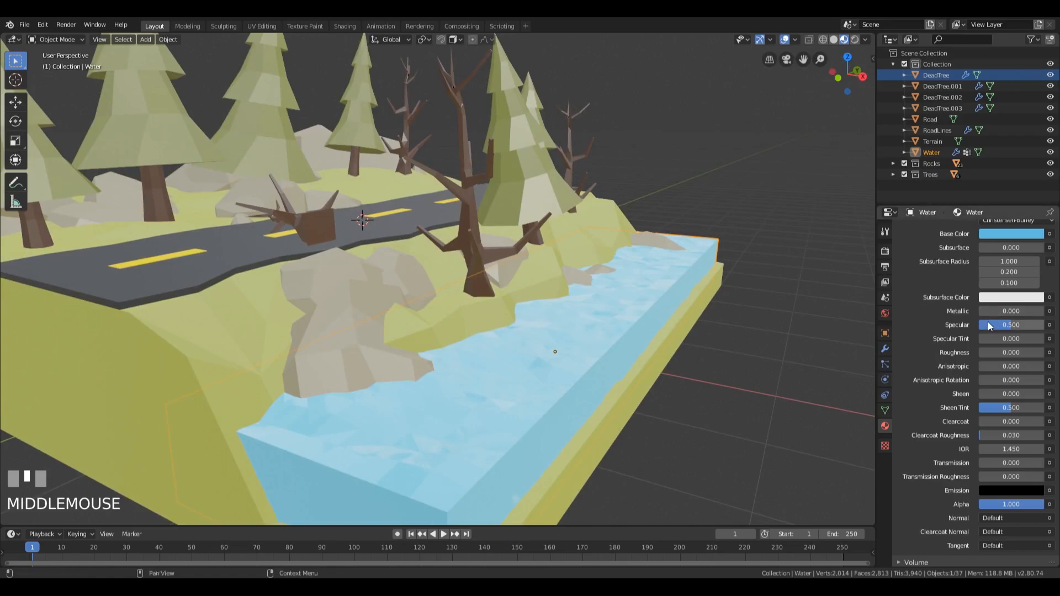
{"action": "middle_click_drag", "start_coordinate": [814, 344], "coordinate": [792, 343]}
{"action": "scroll", "coordinate": [793, 342], "scroll_direction": "up", "scroll_amount": 1}
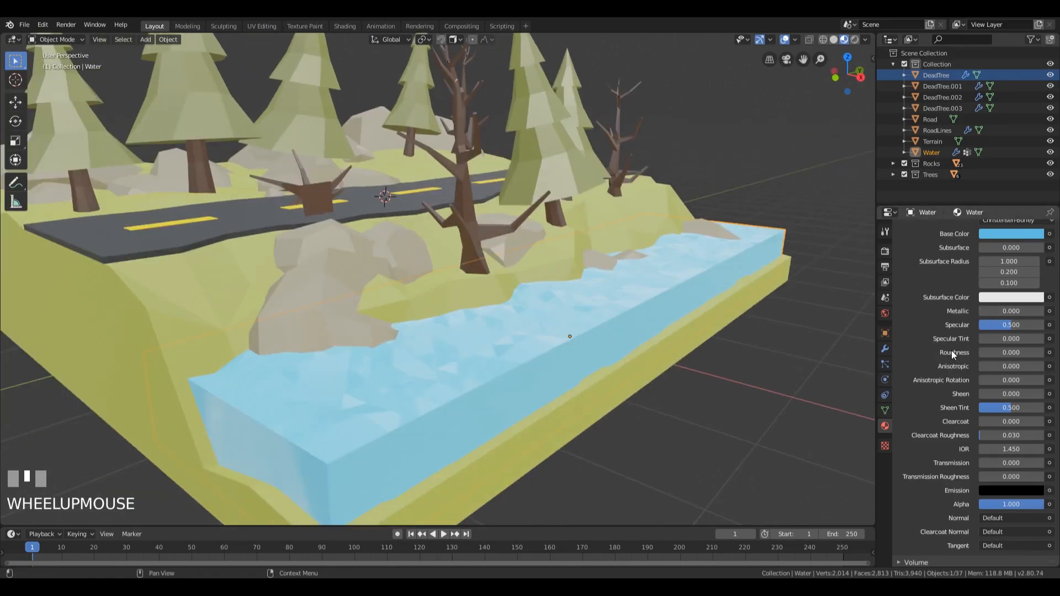
- Set the Water material's roughness to 0.15 and check the water surface from a slightly different angle
{"action": "left_click", "coordinate": [1010, 352]}
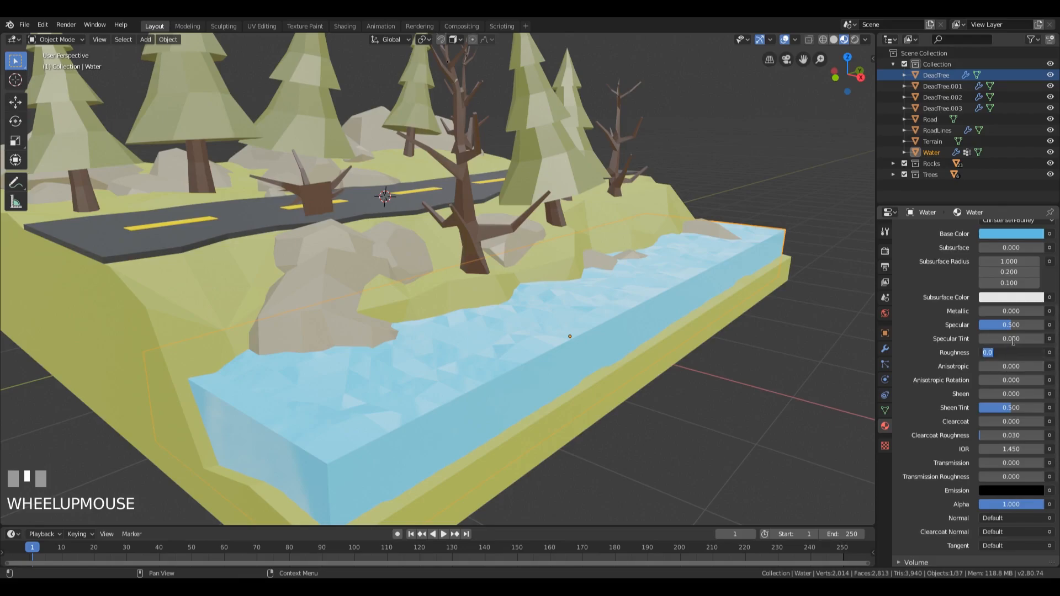
{"action": "type", "text": "0.15"}
{"action": "key", "text": "KP_Enter"}
{"action": "mouse_move", "coordinate": [660, 317]}
{"action": "middle_mouse_down"}
{"action": "mouse_move", "coordinate": [596, 325]}
{"action": "mouse_move", "coordinate": [664, 323]}
{"action": "mouse_move", "coordinate": [653, 319]}
{"action": "middle_mouse_up"}
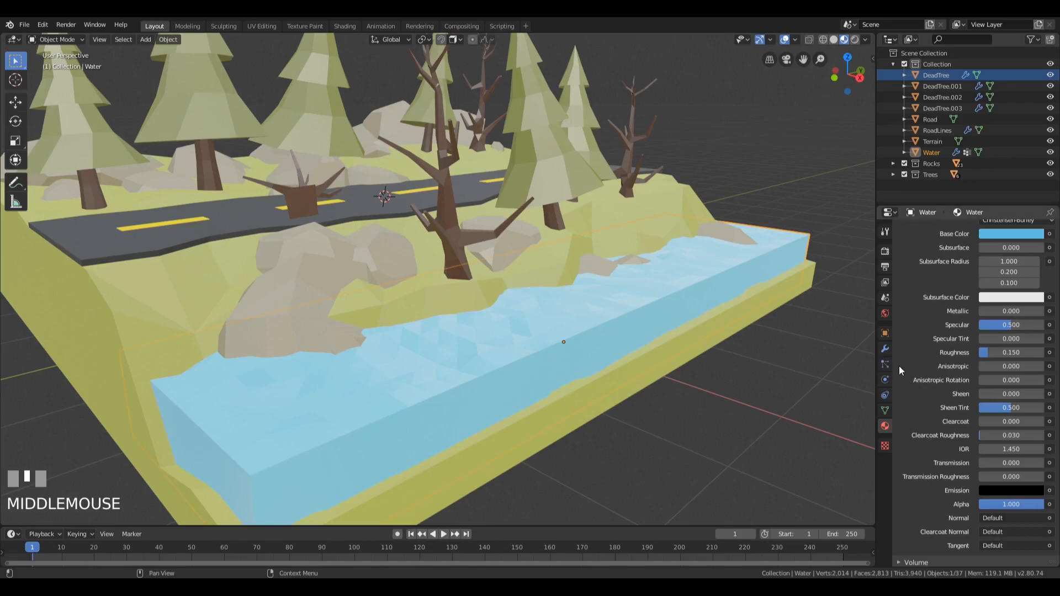
- Try a transmission of 1.000 on the Water material and inspect the water both up close and from farther away
{"action": "scroll", "coordinate": [951, 354], "scroll_direction": "down", "scroll_amount": 3}
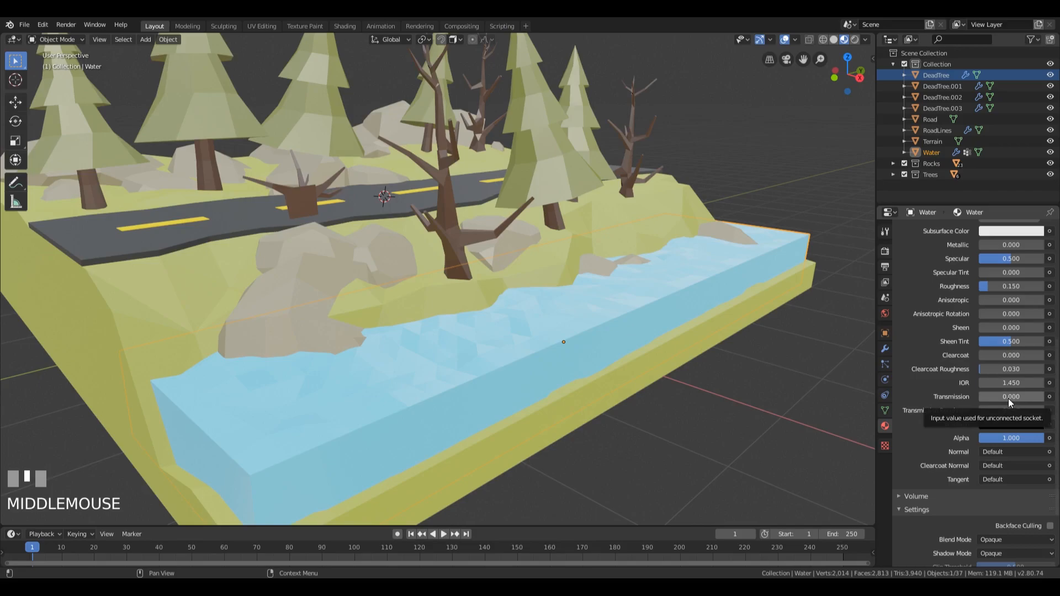
{"action": "left_click_drag", "start_coordinate": [1008, 399], "coordinate": [1045, 398]}
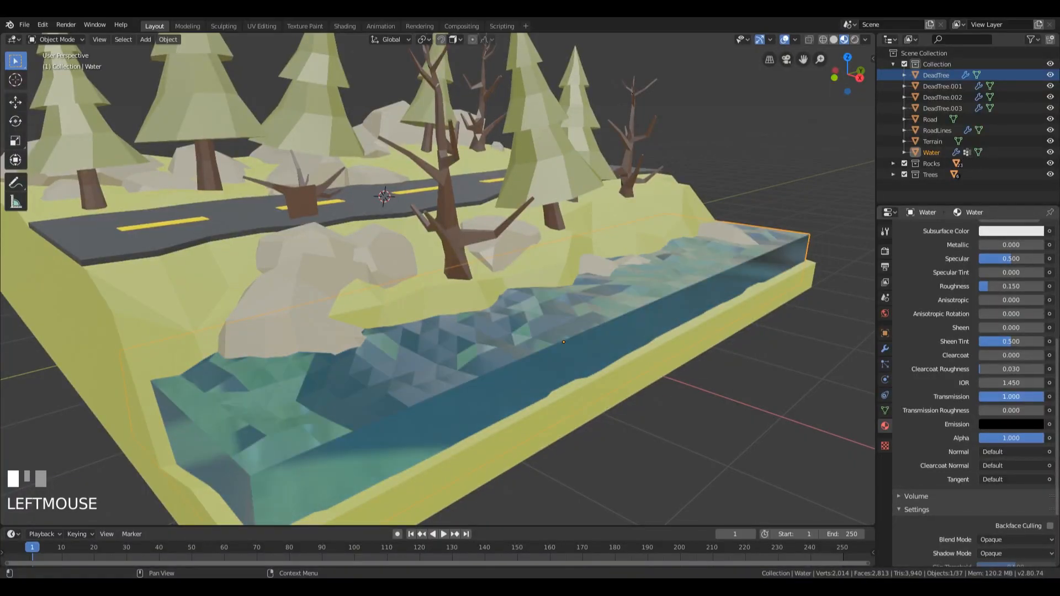
{"action": "mouse_move", "coordinate": [515, 379]}
{"action": "middle_mouse_down"}
{"action": "mouse_move", "coordinate": [499, 366]}
{"action": "mouse_move", "coordinate": [545, 386]}
{"action": "mouse_move", "coordinate": [519, 398]}
{"action": "mouse_move", "coordinate": [391, 400]}
{"action": "mouse_move", "coordinate": [494, 391]}
{"action": "mouse_move", "coordinate": [523, 394]}
{"action": "mouse_move", "coordinate": [519, 403]}
{"action": "mouse_move", "coordinate": [529, 373]}
{"action": "mouse_move", "coordinate": [508, 382]}
{"action": "middle_mouse_up"}
{"action": "scroll", "coordinate": [575, 330], "scroll_direction": "down", "scroll_amount": 4}
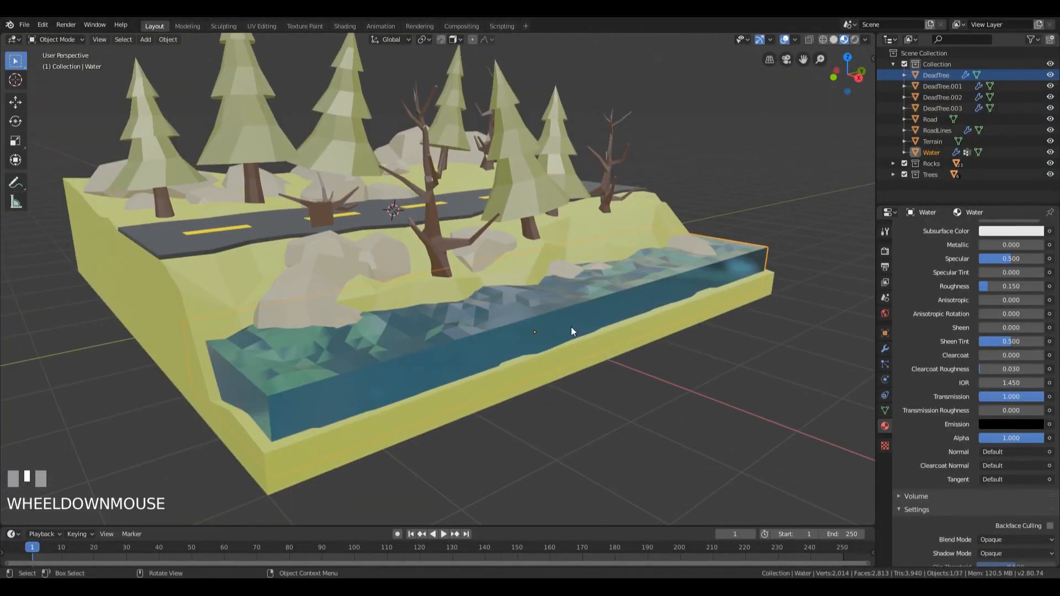
{"action": "scroll", "coordinate": [554, 328], "scroll_direction": "up", "scroll_amount": 5}
{"action": "scroll", "coordinate": [574, 327], "scroll_direction": "up", "scroll_amount": 3}
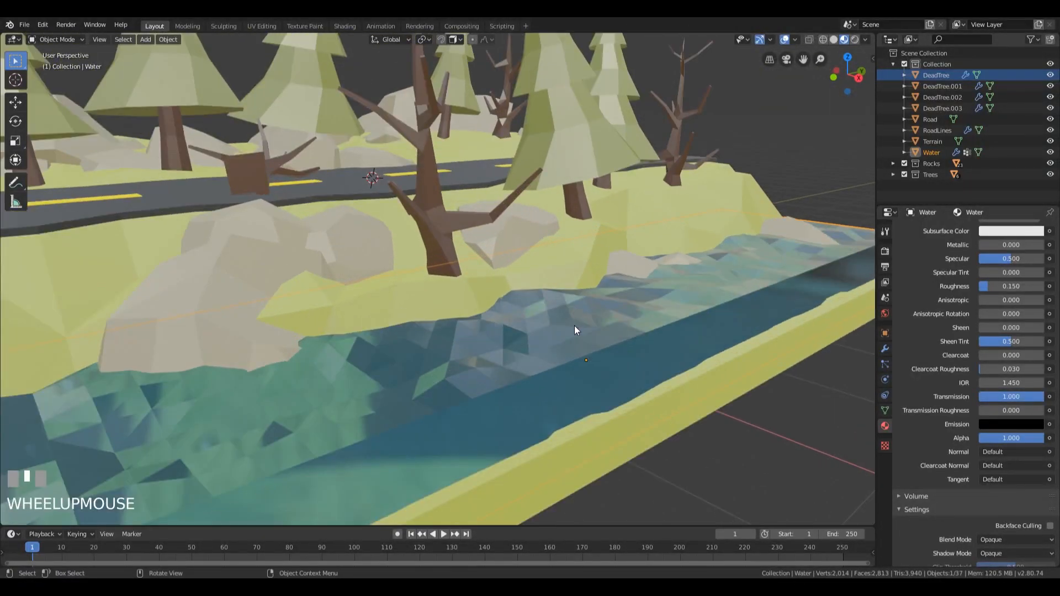
{"action": "mouse_move", "coordinate": [575, 327]}
{"action": "middle_mouse_down"}
{"action": "mouse_move", "coordinate": [598, 326]}
{"action": "mouse_move", "coordinate": [582, 324]}
{"action": "middle_mouse_up"}
{"action": "scroll", "coordinate": [582, 325], "scroll_direction": "down", "scroll_amount": 2}
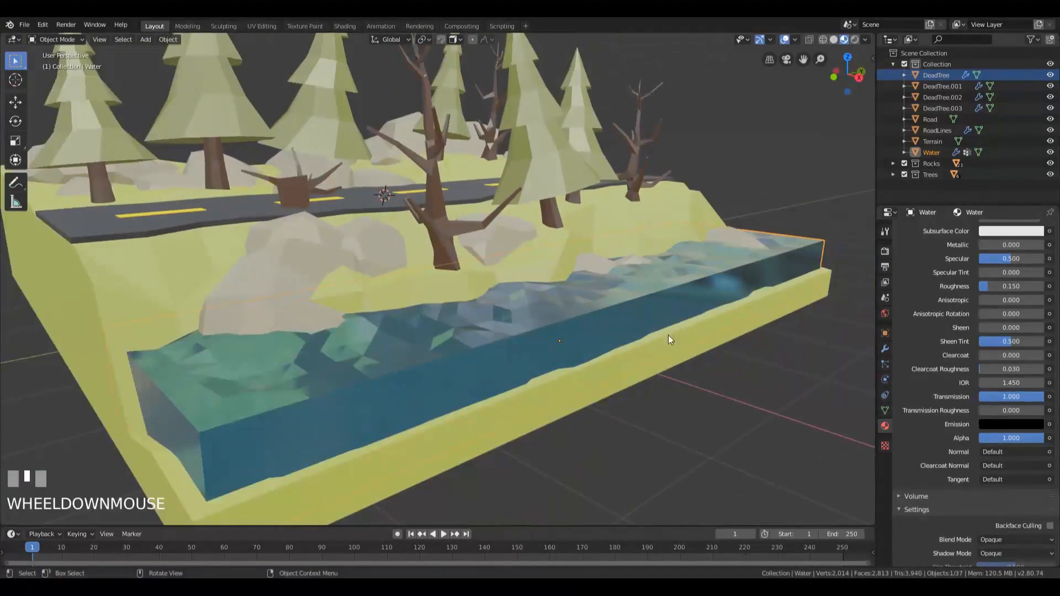
- Set the Water material's transmission to 0.9
{"action": "double_click", "coordinate": [1016, 396]}
{"action": "type", "text": "0."}
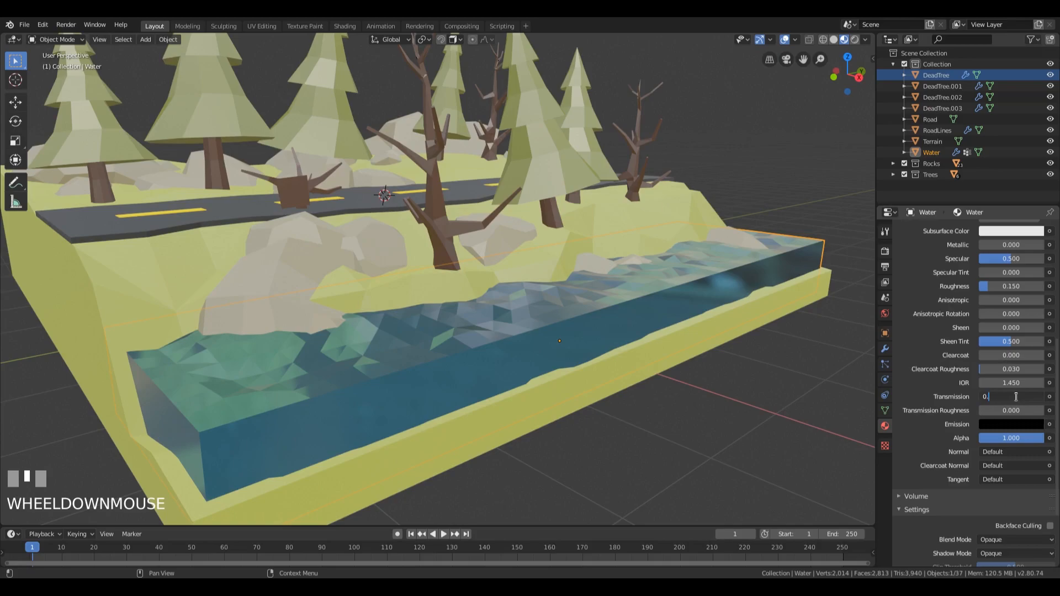
{"action": "type", "text": "9"}
{"action": "key", "text": "KP_Enter"}
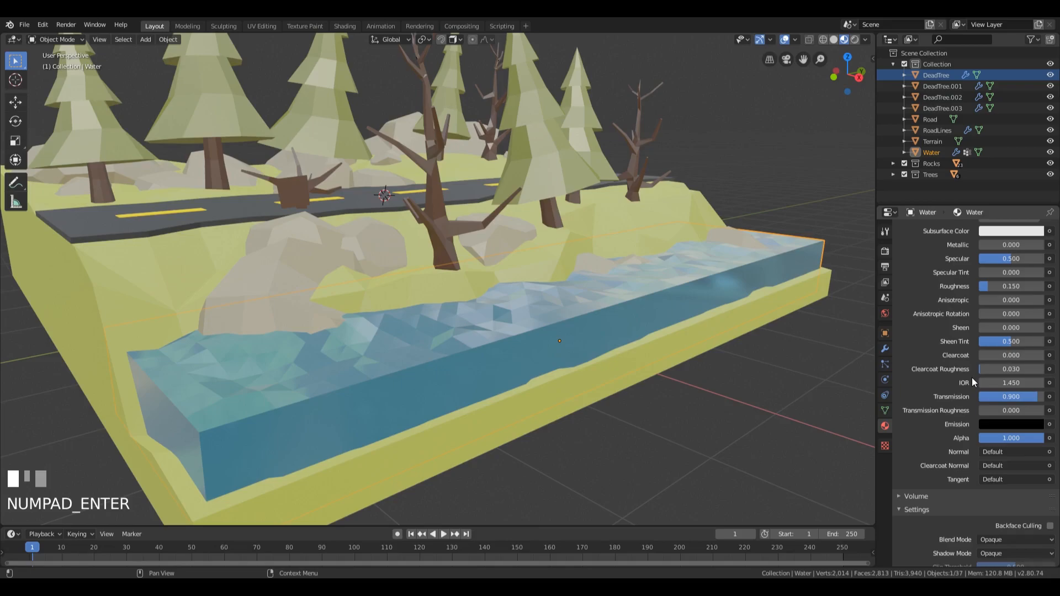
- Set the Water material's IOR to 1.333 and review the water within the whole landscape
{"action": "left_click", "coordinate": [1019, 382]}
{"action": "type", "text": "1.333"}
{"action": "key", "text": "KP_Enter"}
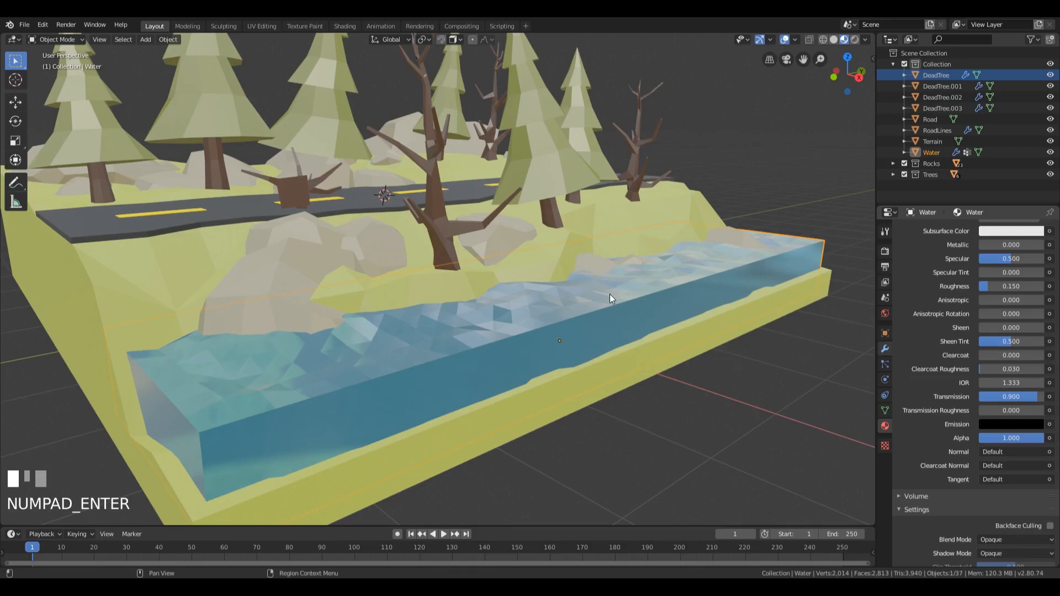
{"action": "scroll", "coordinate": [641, 313], "scroll_direction": "down", "scroll_amount": 2}
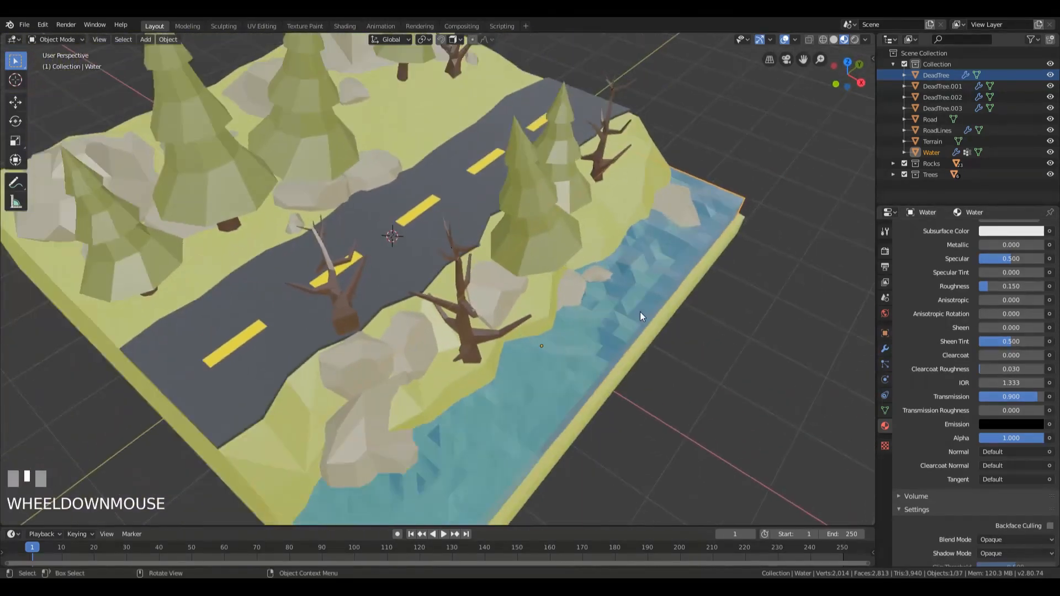
{"action": "scroll", "coordinate": [640, 311], "scroll_direction": "down", "scroll_amount": 2}
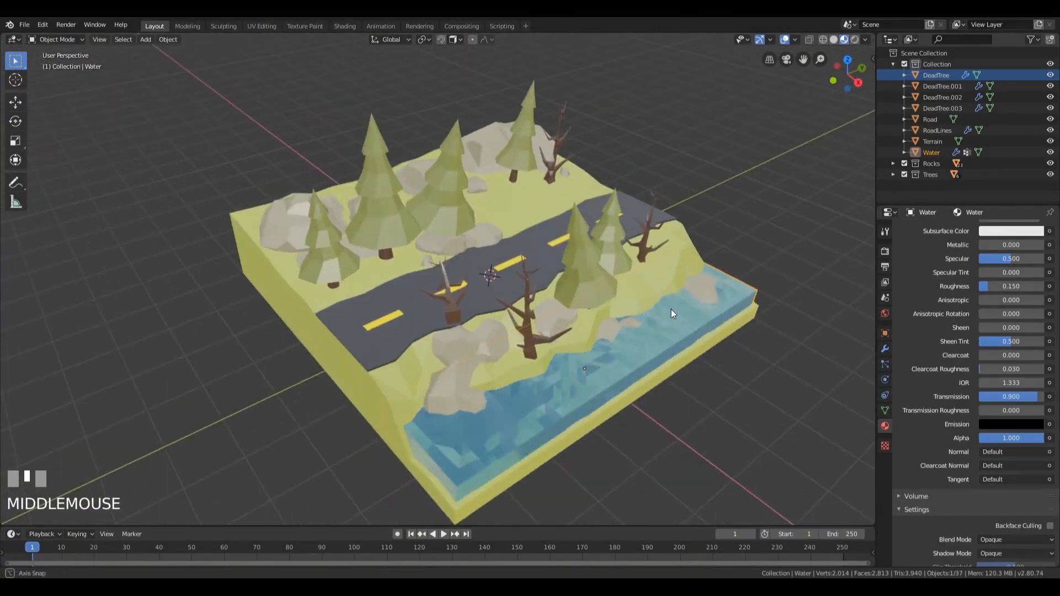